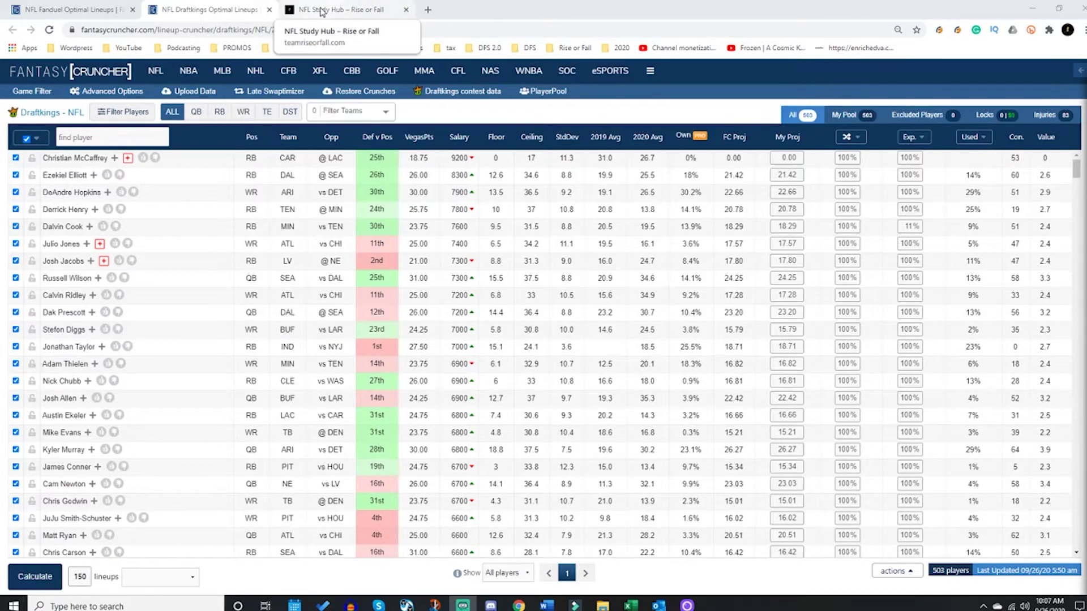
Add a Ratings column to the Upload Data table, then bring up the NFL Study Hub projections sheet.
{"action": "left_click", "coordinate": [321, 11]}
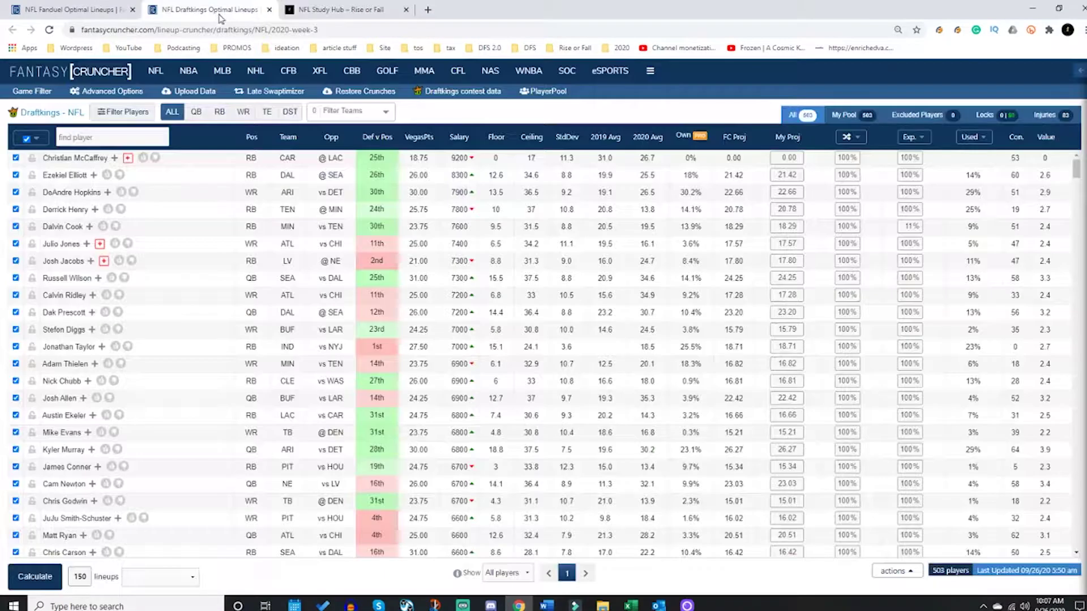
{"action": "left_click", "coordinate": [220, 11]}
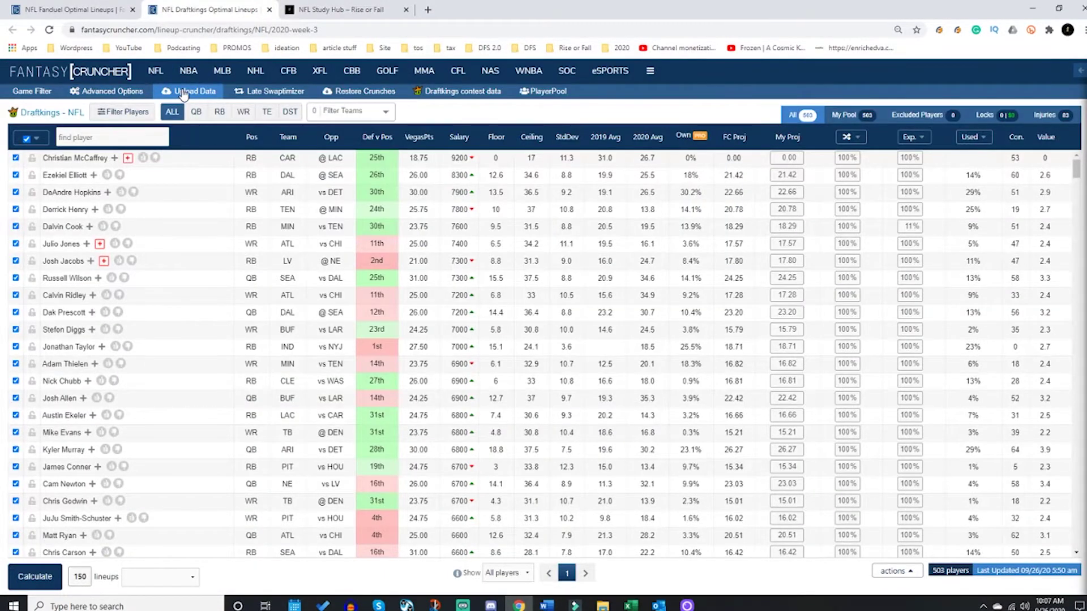
{"action": "left_click", "coordinate": [183, 93]}
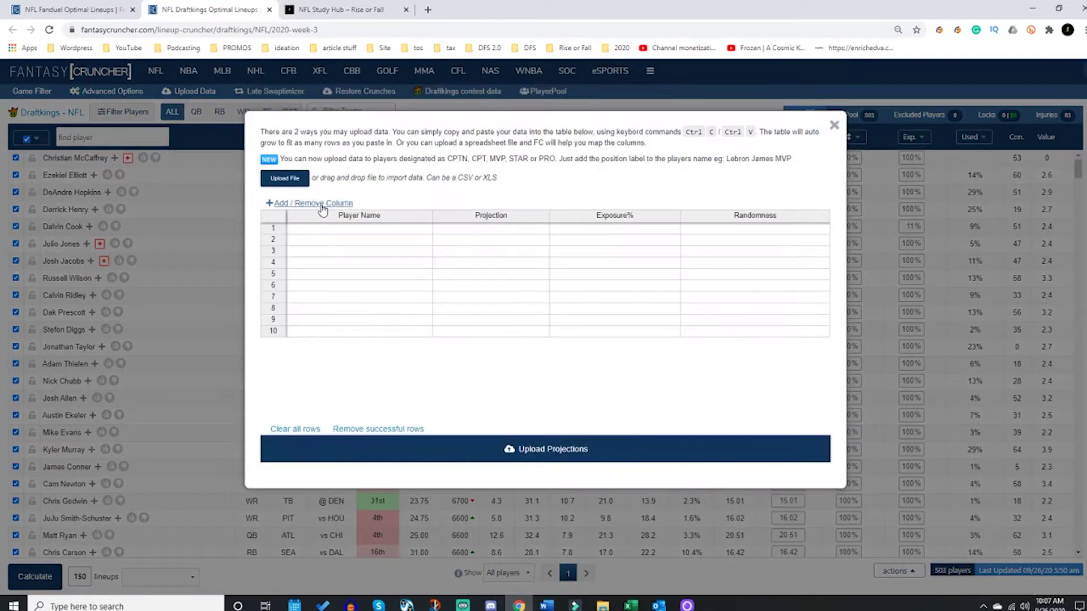
{"action": "left_click", "coordinate": [321, 205]}
{"action": "type", "text": "Ratings"}
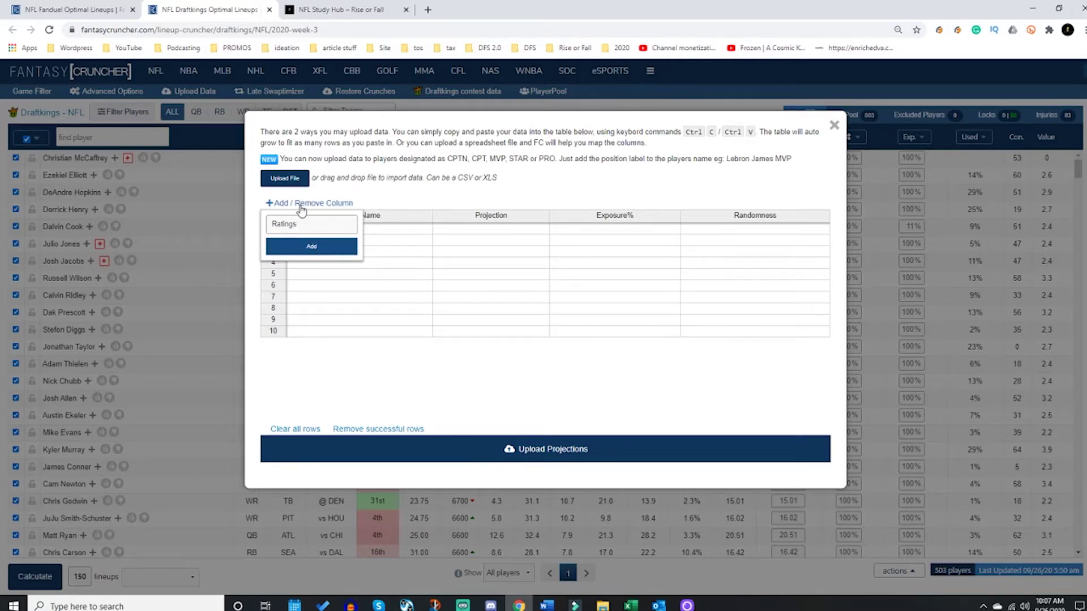
{"action": "key", "text": "Return"}
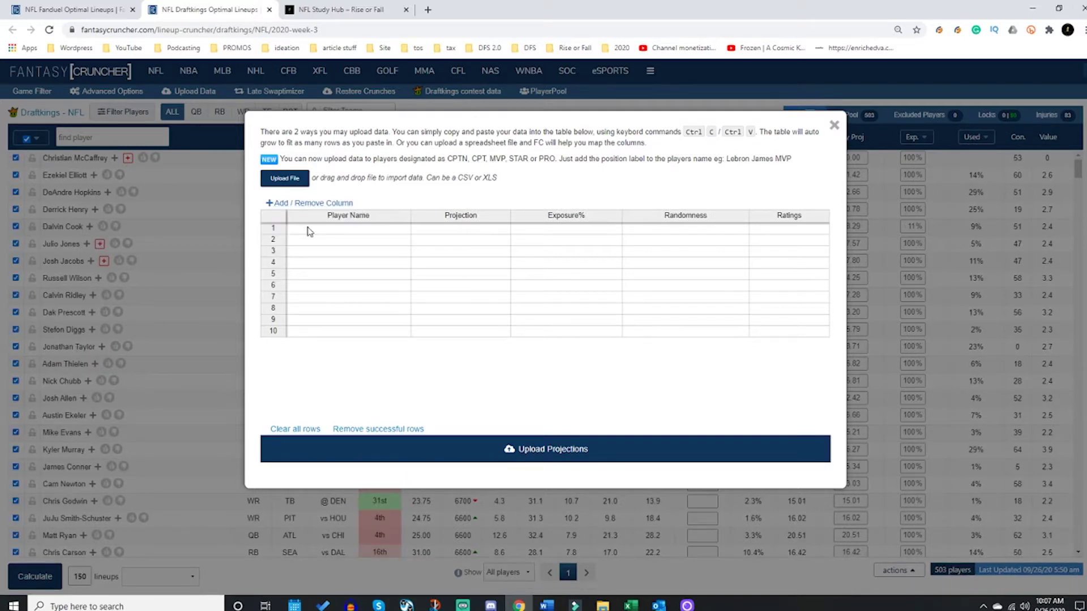
{"action": "left_click", "coordinate": [345, 9]}
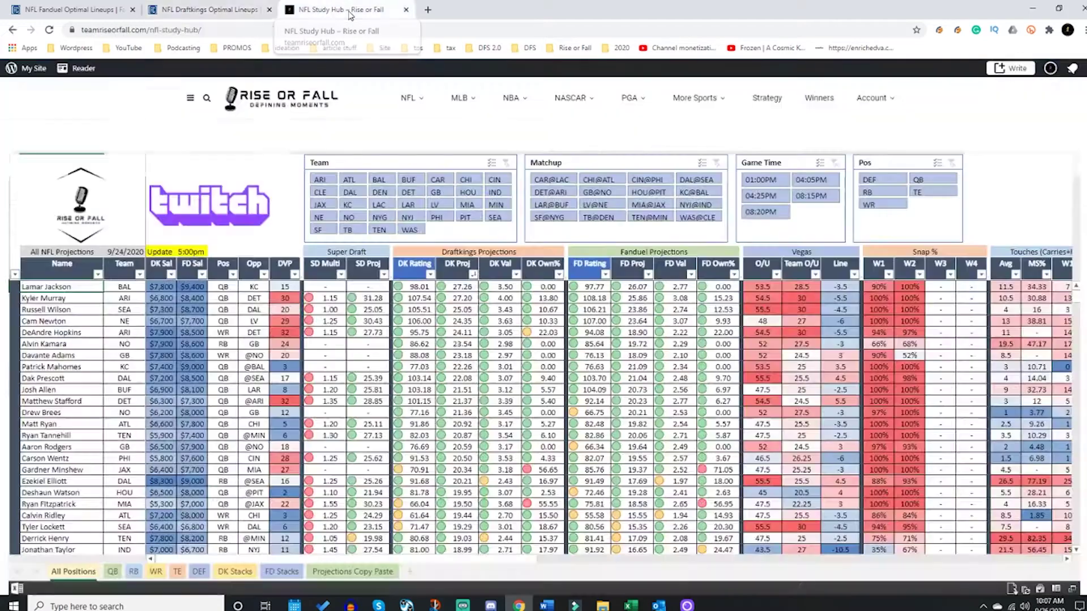
On the Projections Copy Paste sheet, copy the DK names, projections and ratings from A.J. Dillon down.
{"action": "left_click", "coordinate": [352, 571]}
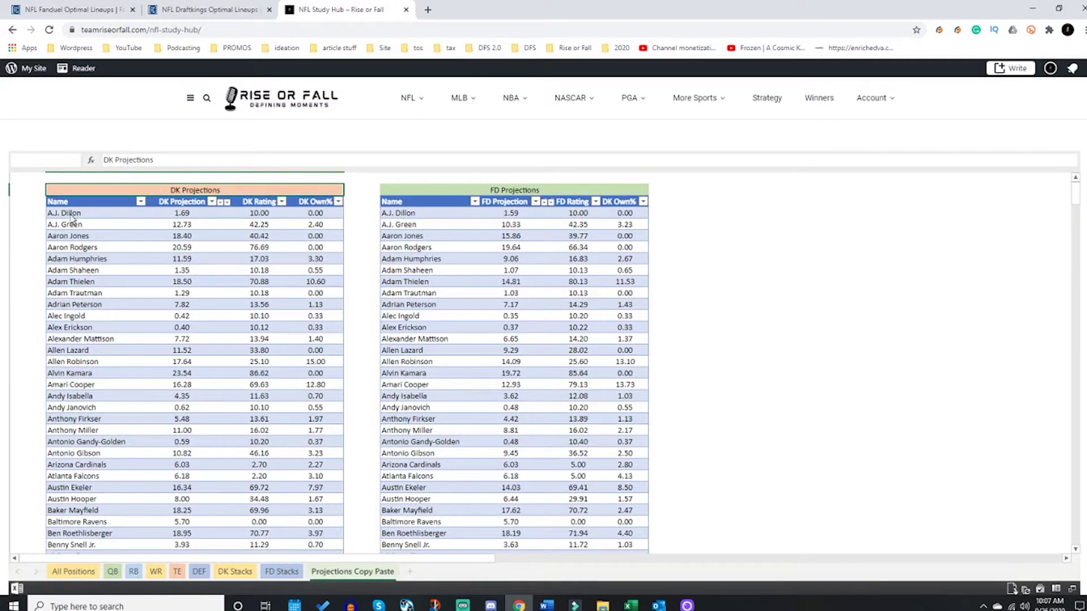
{"action": "left_click_drag", "start_coordinate": [69, 215], "coordinate": [258, 221]}
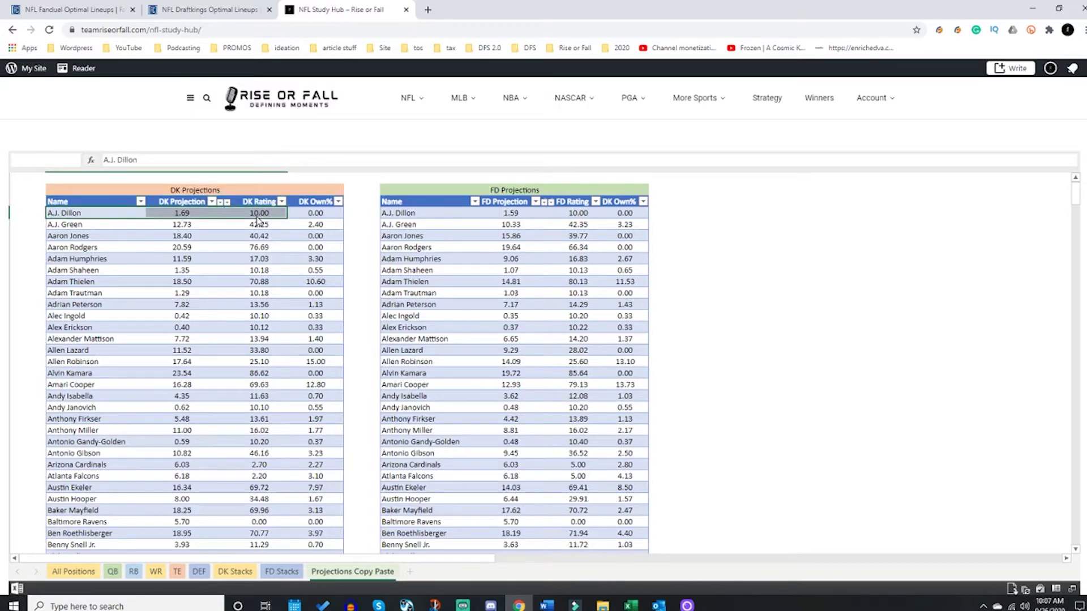
{"action": "key", "text": "ctrl+shift+Down"}
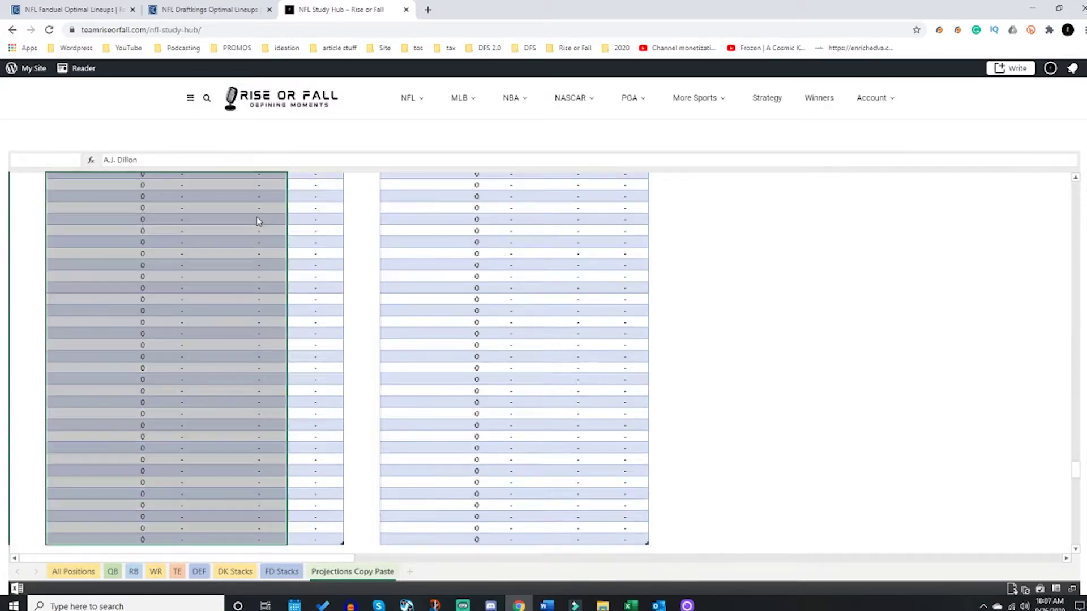
{"action": "key", "text": "ctrl+c"}
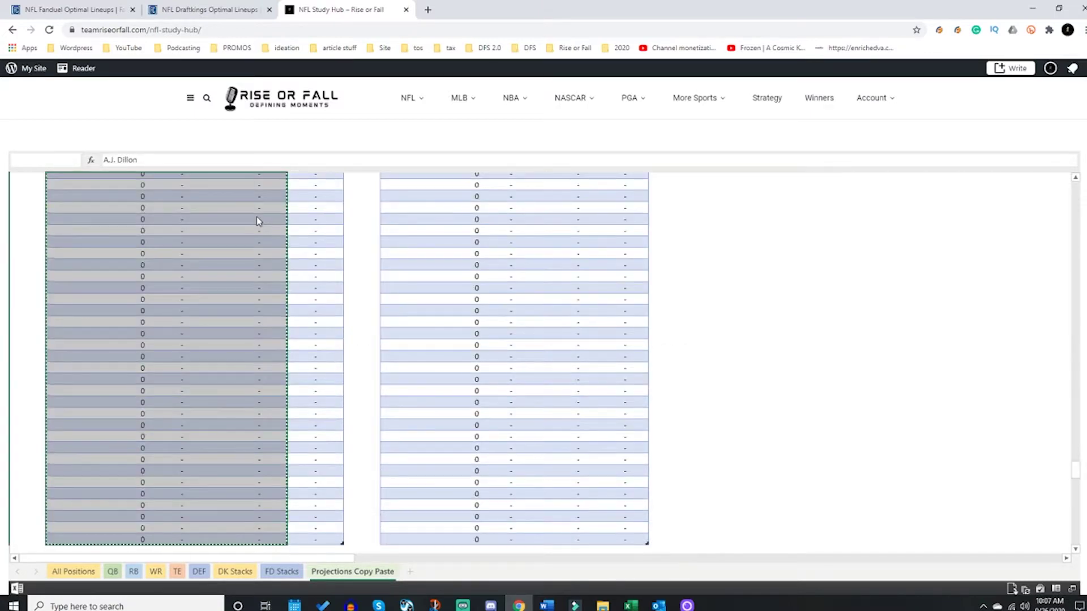
Paste the copied DK names, projections and ratings into the upload table starting at row 1's Player Name.
{"action": "left_click", "coordinate": [189, 7]}
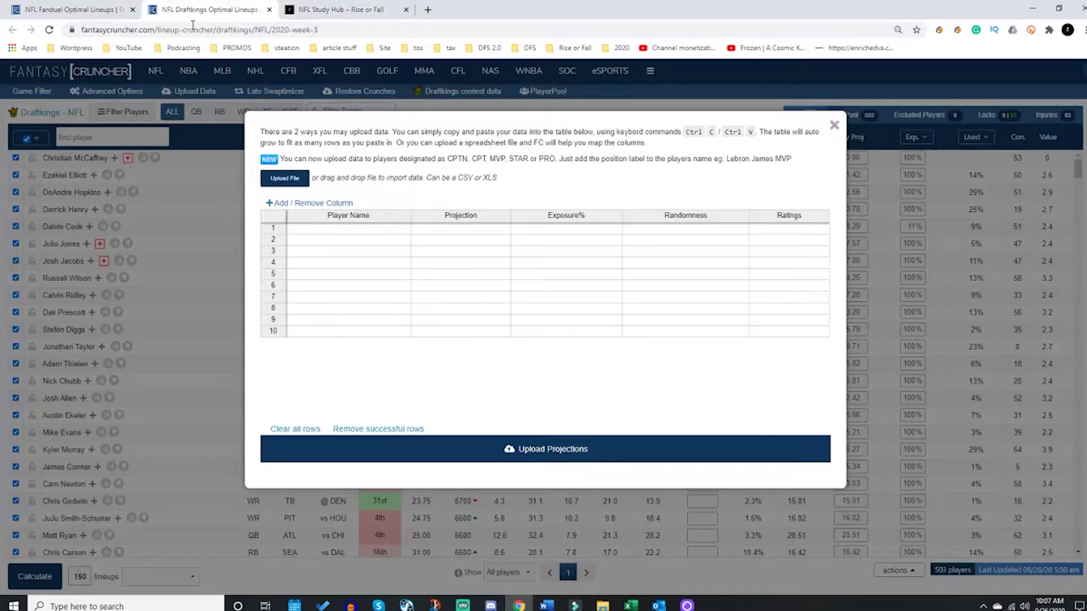
{"action": "left_click", "coordinate": [367, 232]}
{"action": "key", "text": "ctrl+v"}
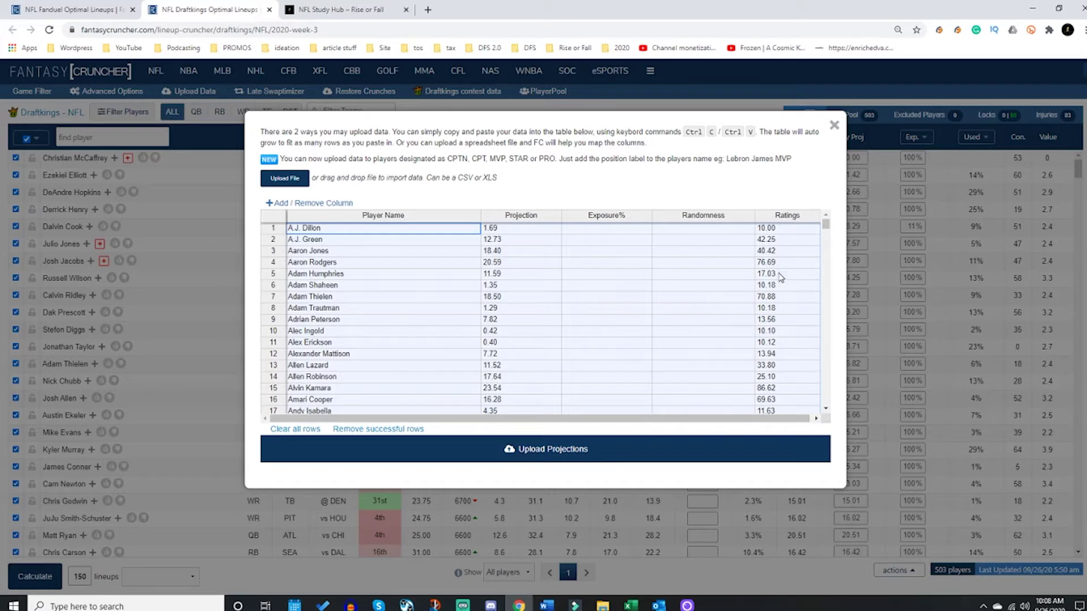
{"action": "left_click", "coordinate": [340, 10]}
{"action": "left_click", "coordinate": [313, 226]}
{"action": "scroll", "coordinate": [257, 252], "scroll_direction": "up", "scroll_amount": 10}
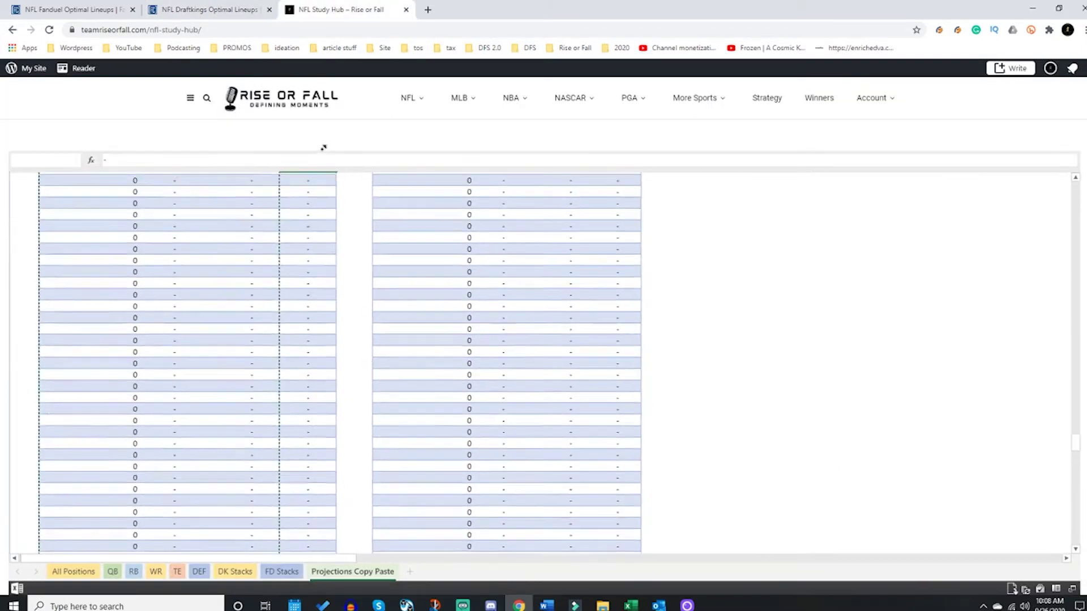
{"action": "scroll", "coordinate": [258, 252], "scroll_direction": "up", "scroll_amount": 10}
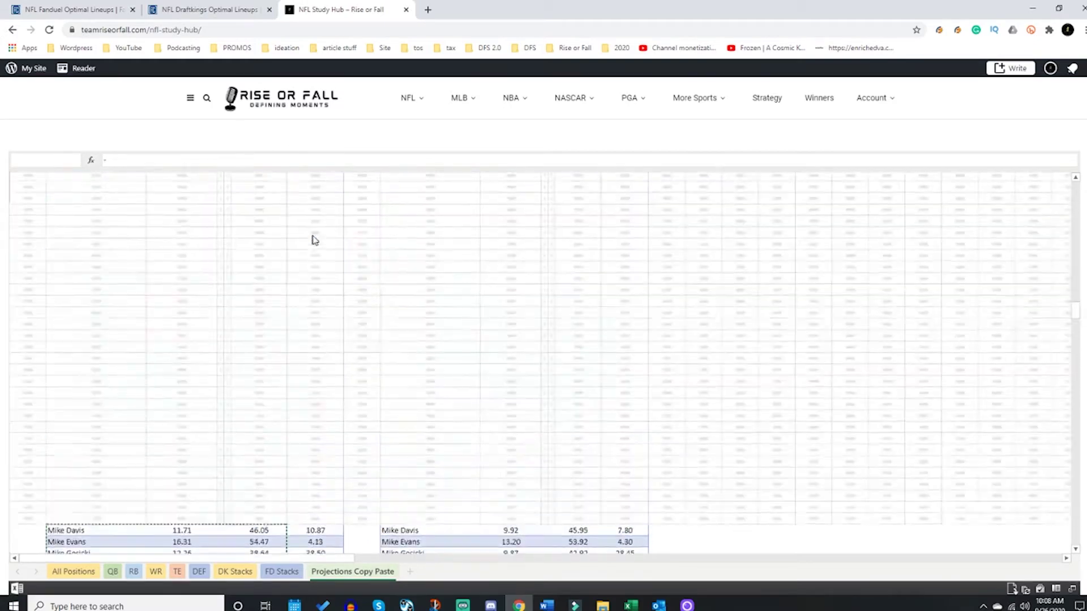
{"action": "left_click_drag", "start_coordinate": [314, 306], "coordinate": [283, 79]}
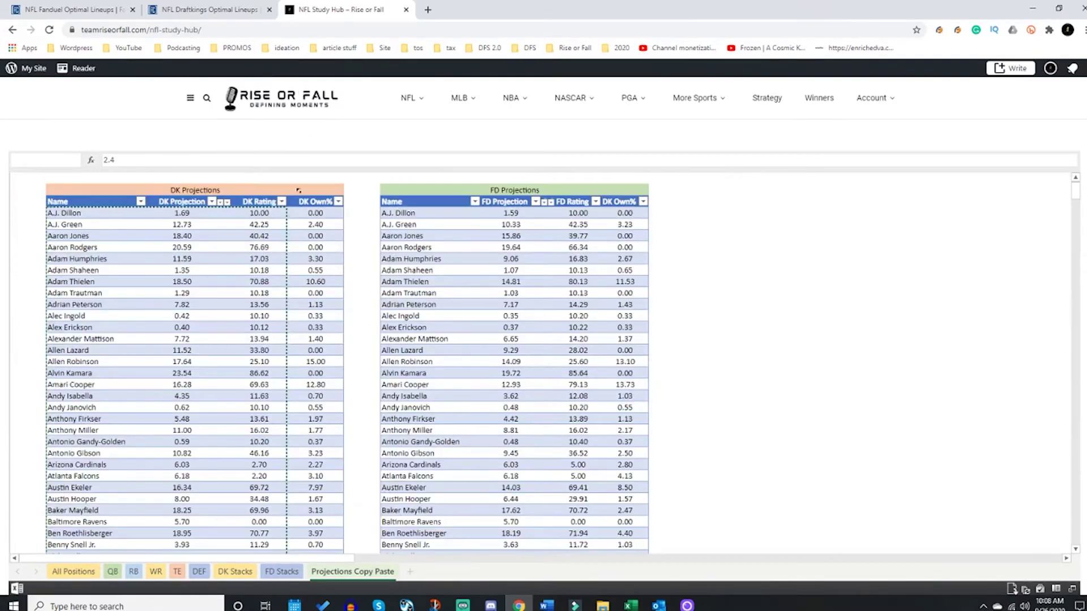
{"action": "left_click_drag", "start_coordinate": [259, 212], "coordinate": [278, 270]}
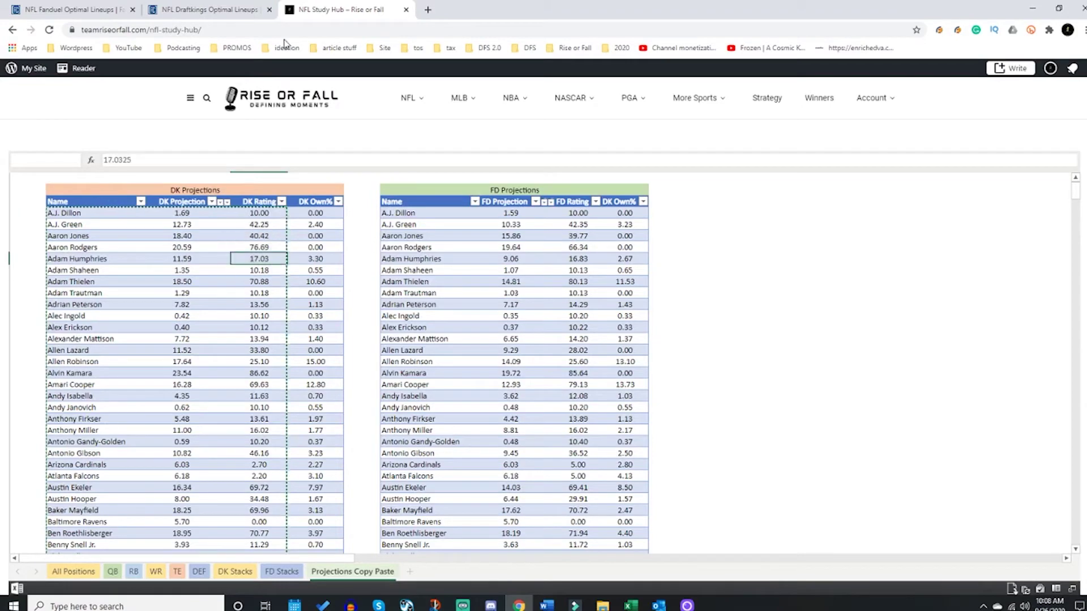
{"action": "left_click", "coordinate": [210, 9]}
Upload the pasted projections, dismiss the Player Name Problems notice, and sort the pool by Ratings, highest first.
{"action": "left_click", "coordinate": [517, 444]}
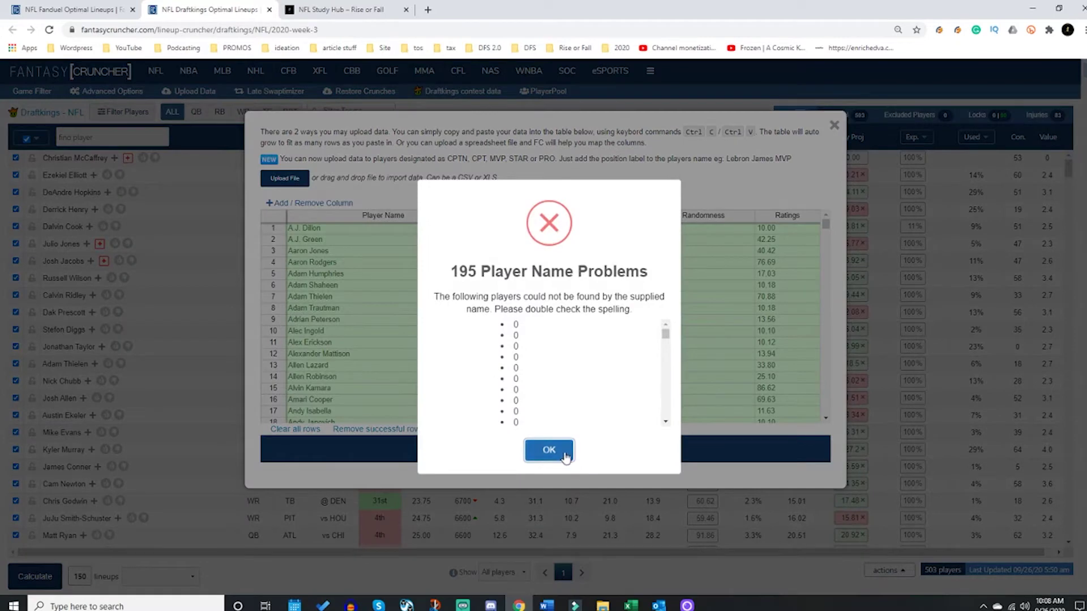
{"action": "left_click", "coordinate": [558, 451]}
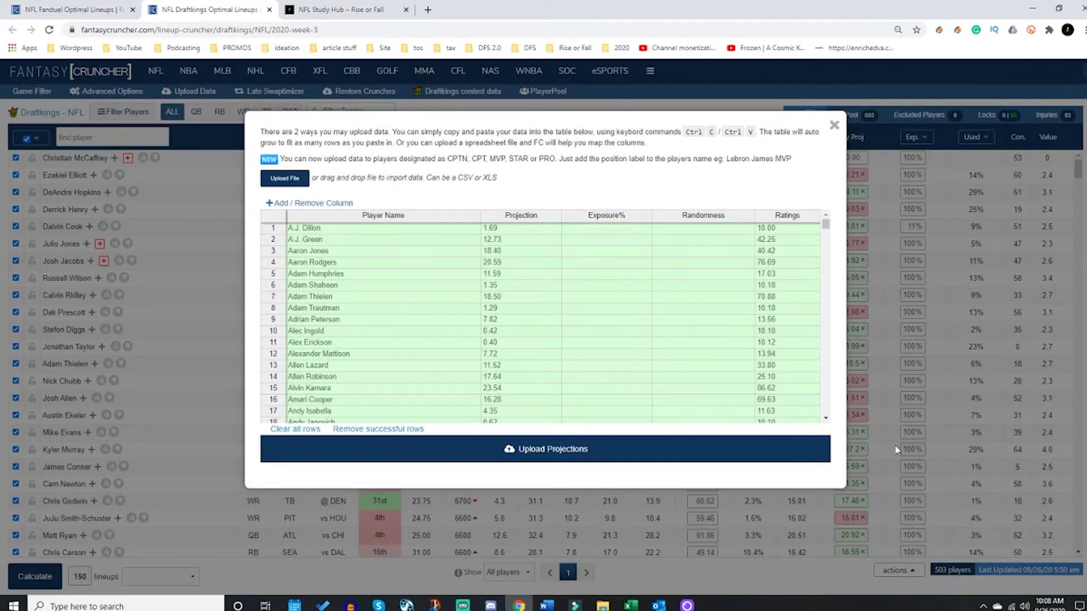
{"action": "left_click", "coordinate": [896, 449]}
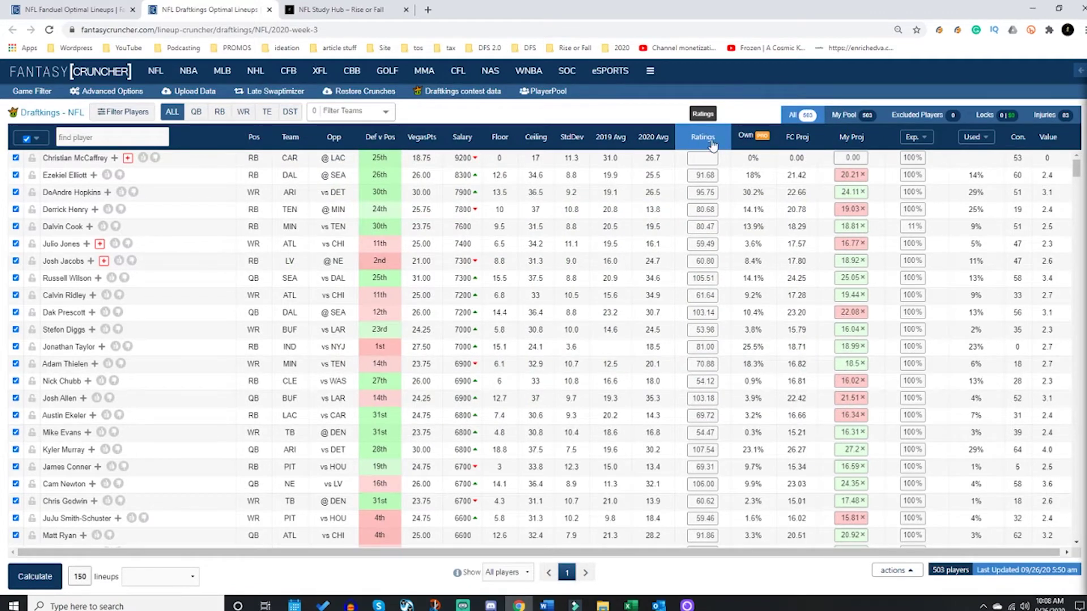
{"action": "left_click", "coordinate": [707, 140]}
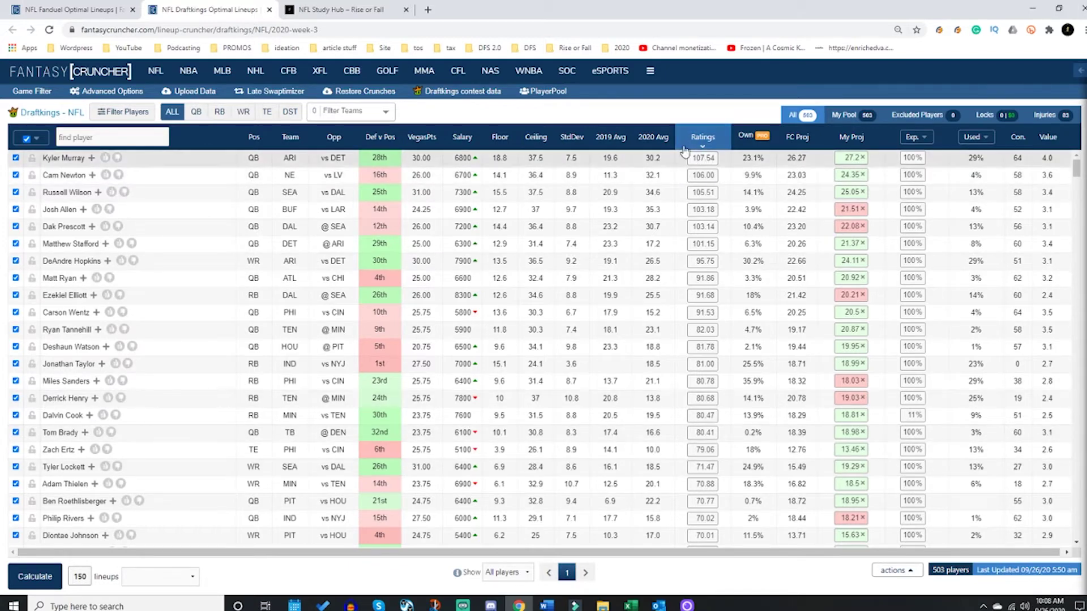
Set the lineup projection source to Ratings, then switch it back to FC Projections.
{"action": "left_click", "coordinate": [158, 577]}
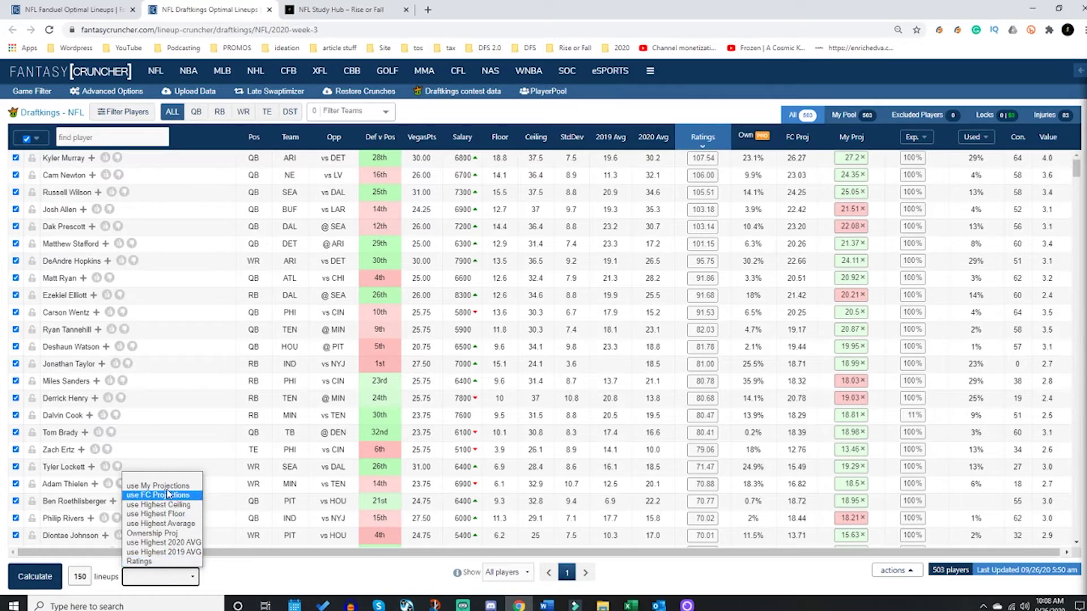
{"action": "left_click", "coordinate": [148, 561]}
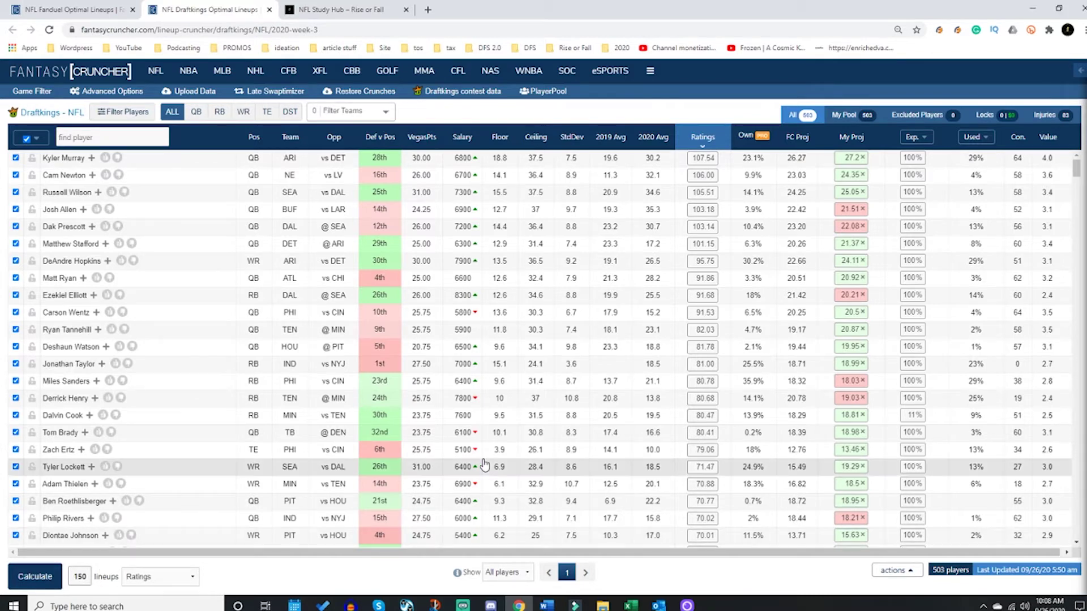
{"action": "left_click", "coordinate": [192, 576]}
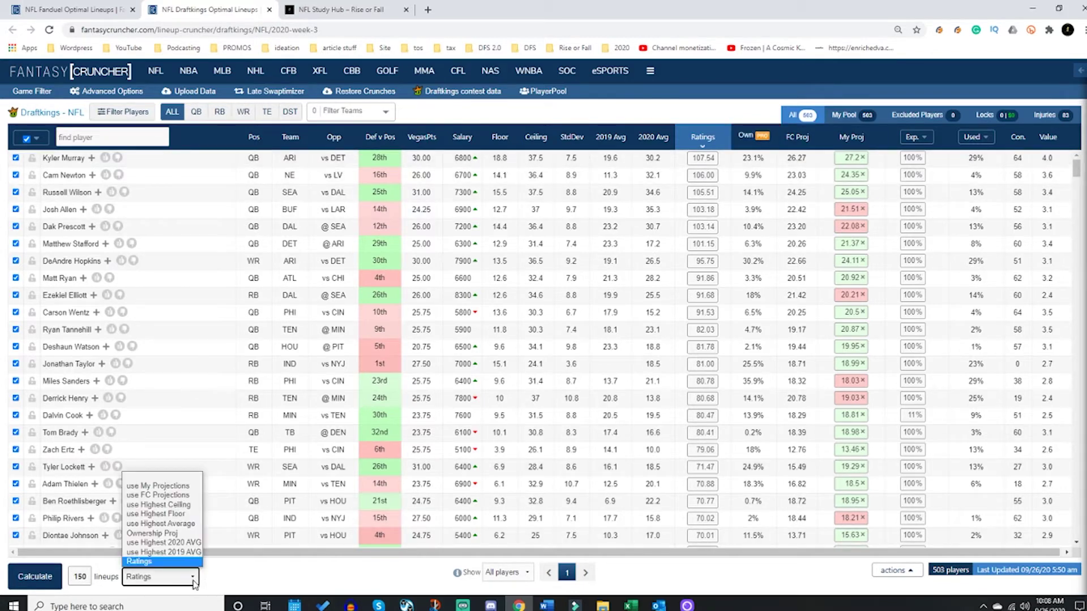
{"action": "left_click", "coordinate": [163, 493]}
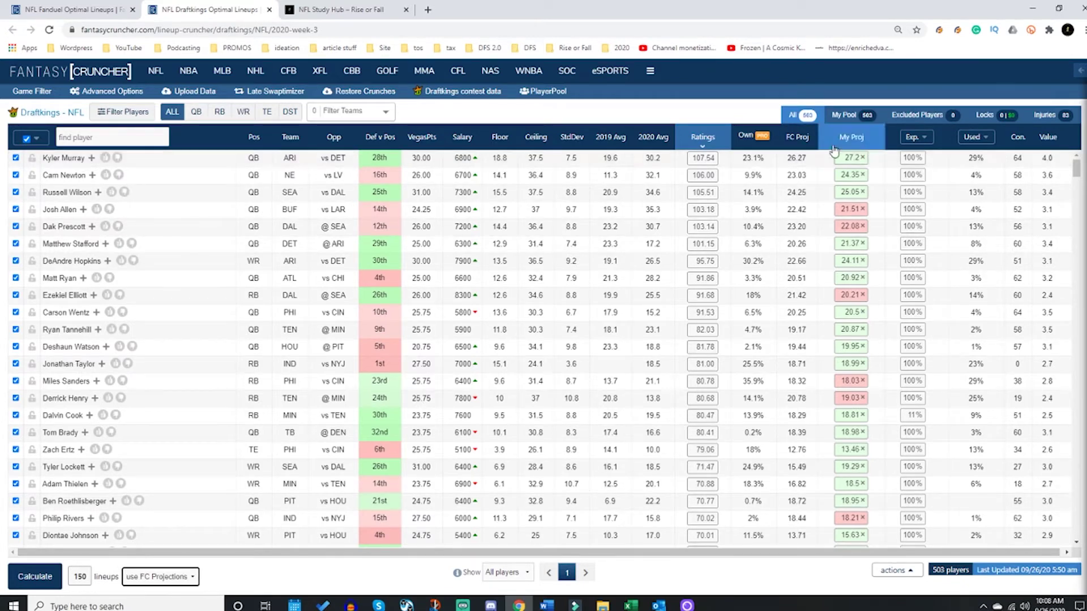
{"action": "left_click", "coordinate": [168, 577]}
In Advanced Options > My Data, add a Use Ratings MIN 300 rule for every lineup.
{"action": "left_click", "coordinate": [228, 571]}
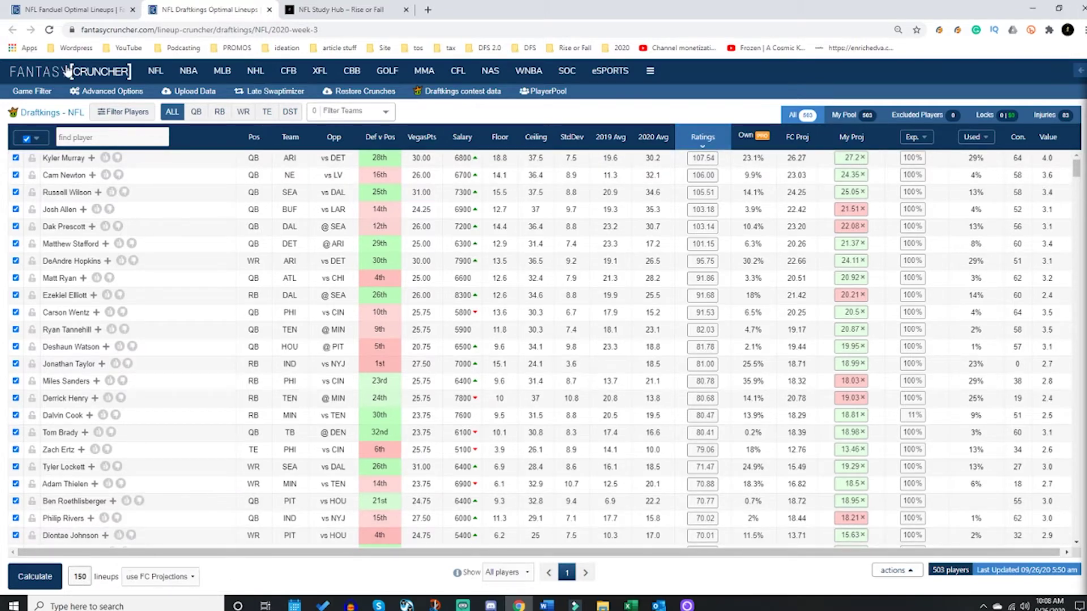
{"action": "left_click", "coordinate": [133, 92]}
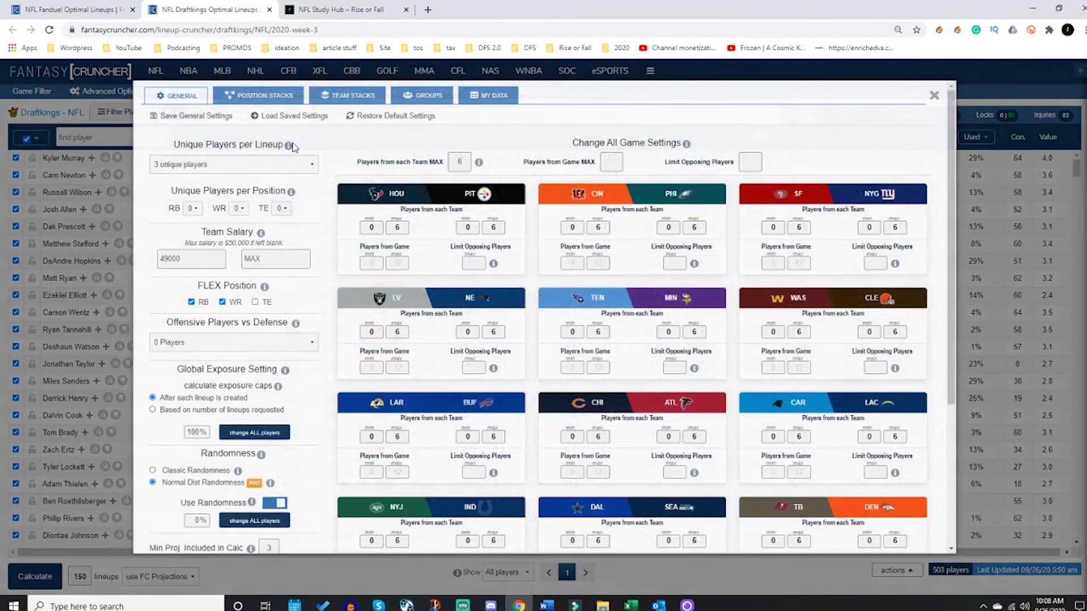
{"action": "left_click", "coordinate": [497, 100]}
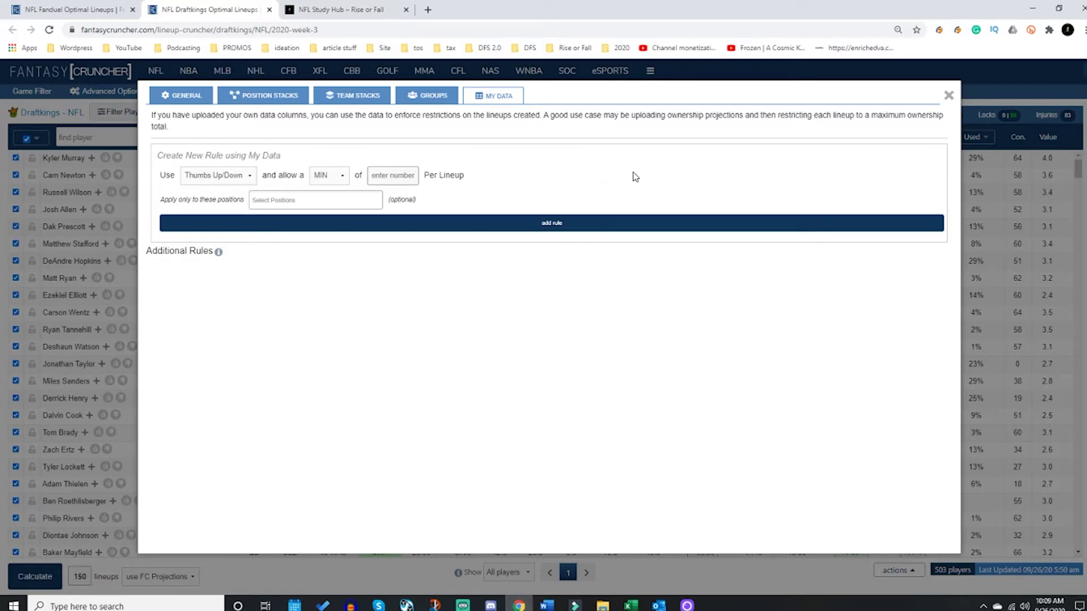
{"action": "left_click", "coordinate": [232, 176]}
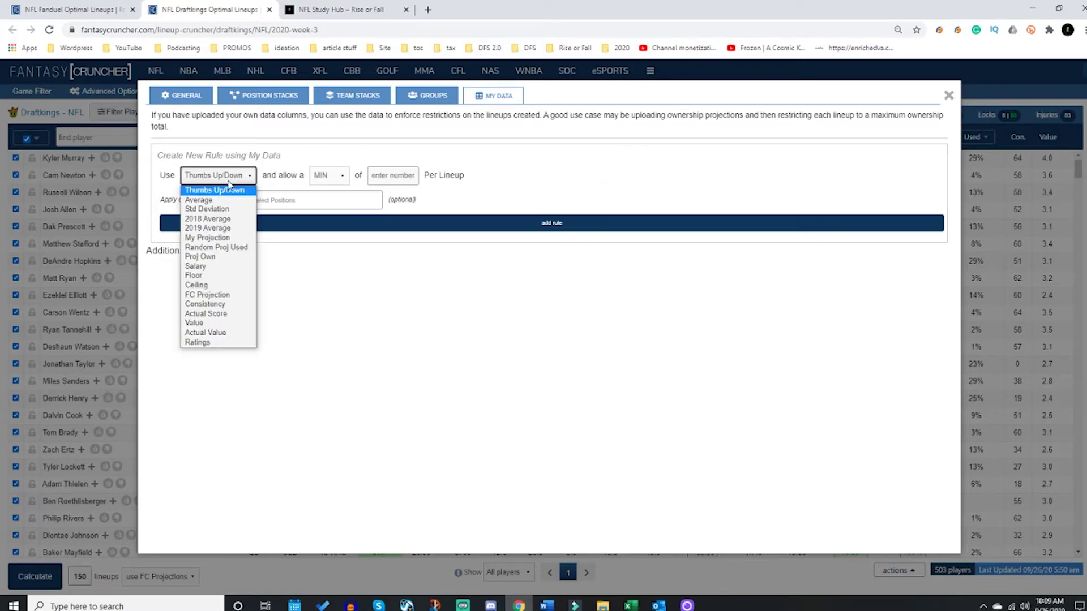
{"action": "left_click", "coordinate": [230, 343]}
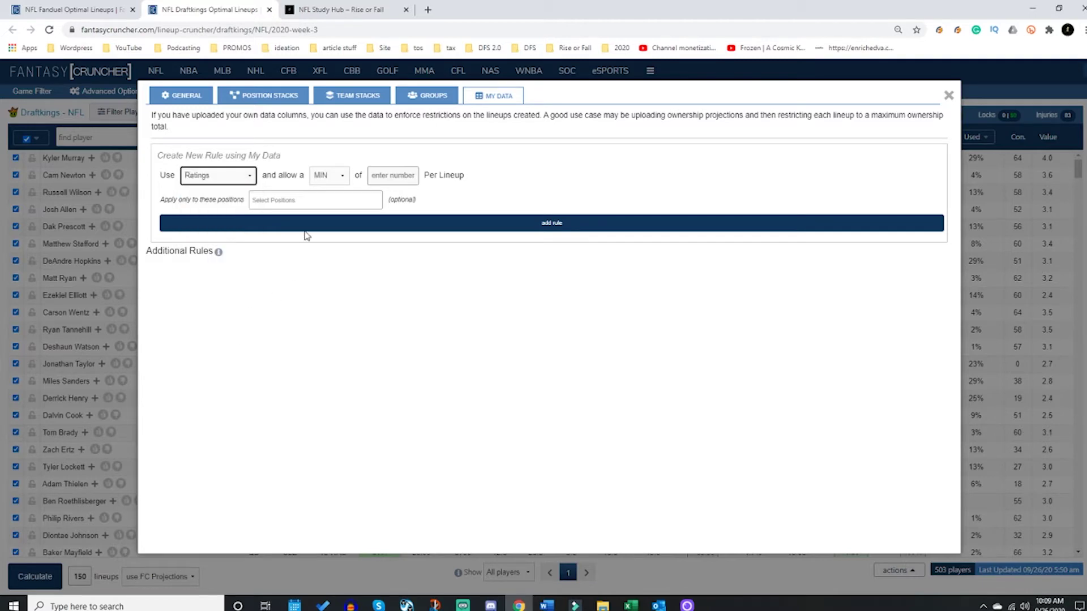
{"action": "left_click", "coordinate": [394, 181]}
{"action": "type", "text": "300"}
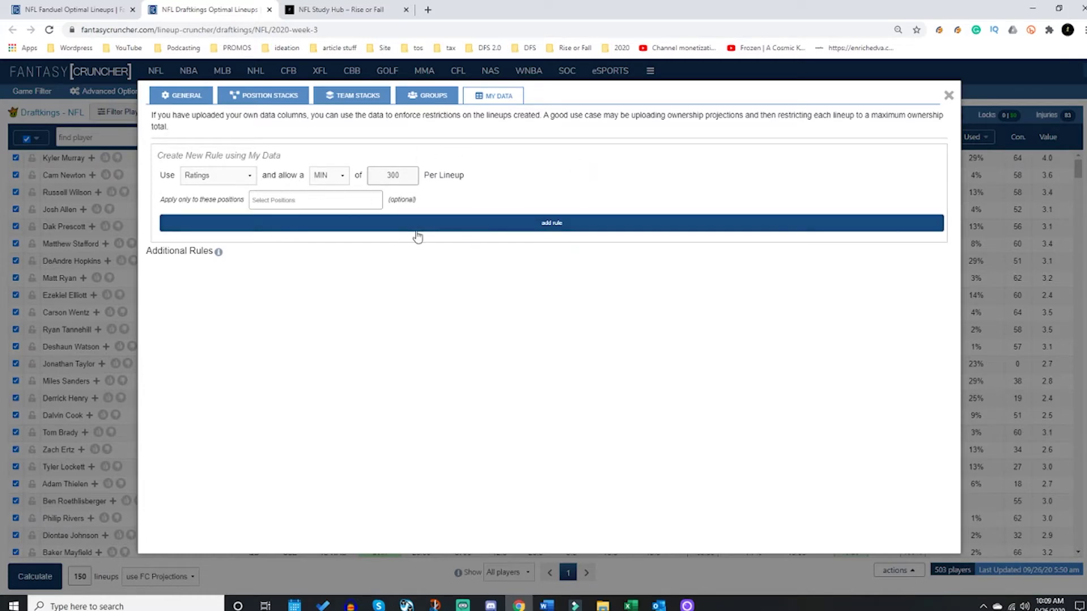
{"action": "left_click", "coordinate": [458, 230]}
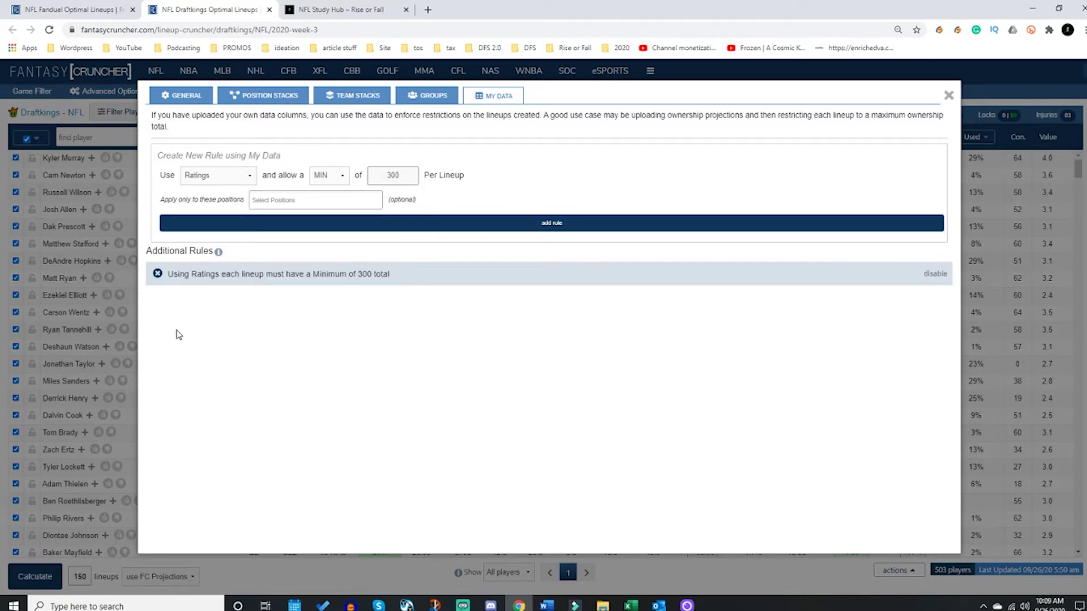
{"action": "left_click", "coordinate": [120, 362]}
Change the lineup projection source from FC Projections to Ratings.
{"action": "scroll", "coordinate": [283, 226], "scroll_direction": "down", "scroll_amount": 6}
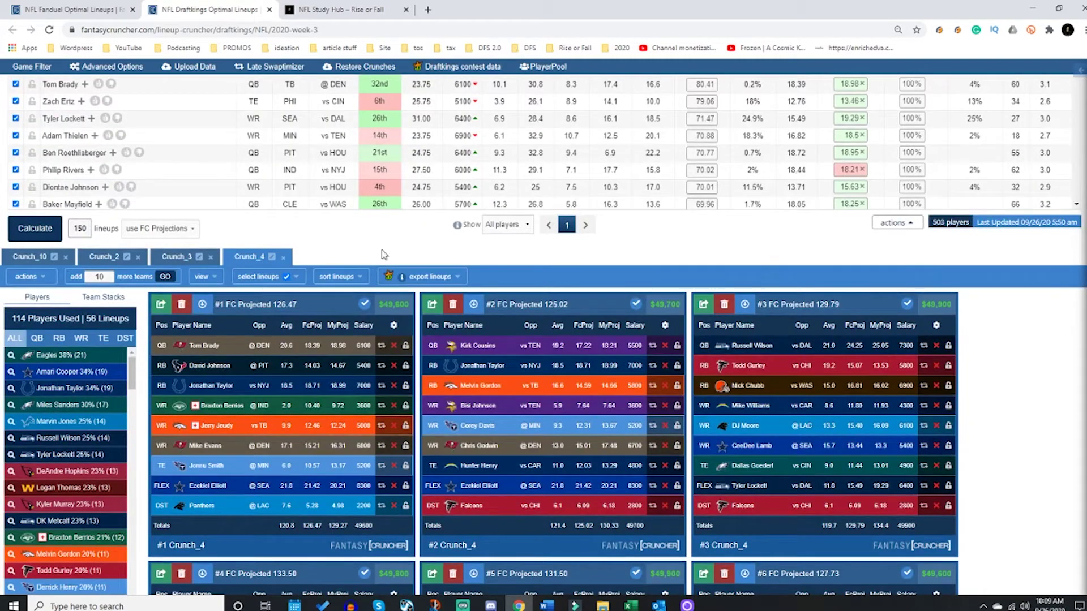
{"action": "scroll", "coordinate": [374, 272], "scroll_direction": "down", "scroll_amount": 1}
{"action": "left_click", "coordinate": [194, 175]}
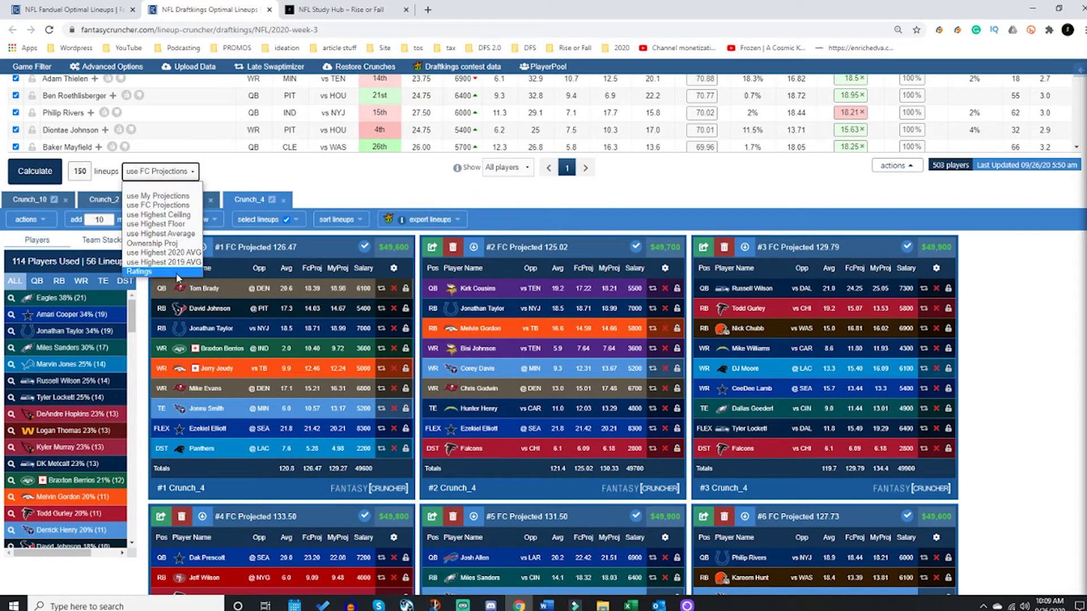
{"action": "left_click", "coordinate": [139, 272]}
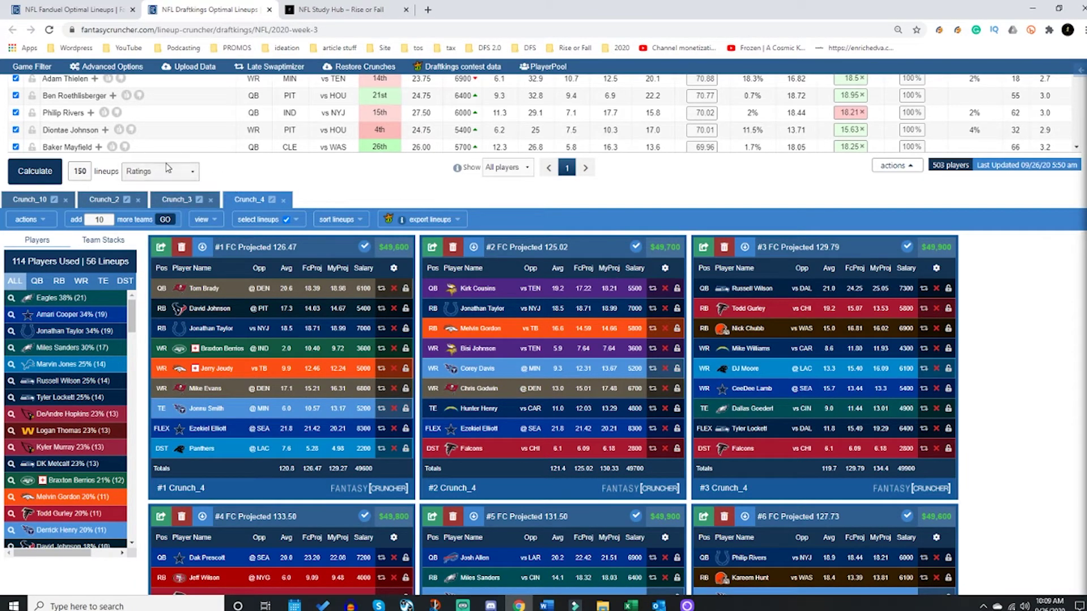
{"action": "scroll", "coordinate": [350, 186], "scroll_direction": "down", "scroll_amount": 1}
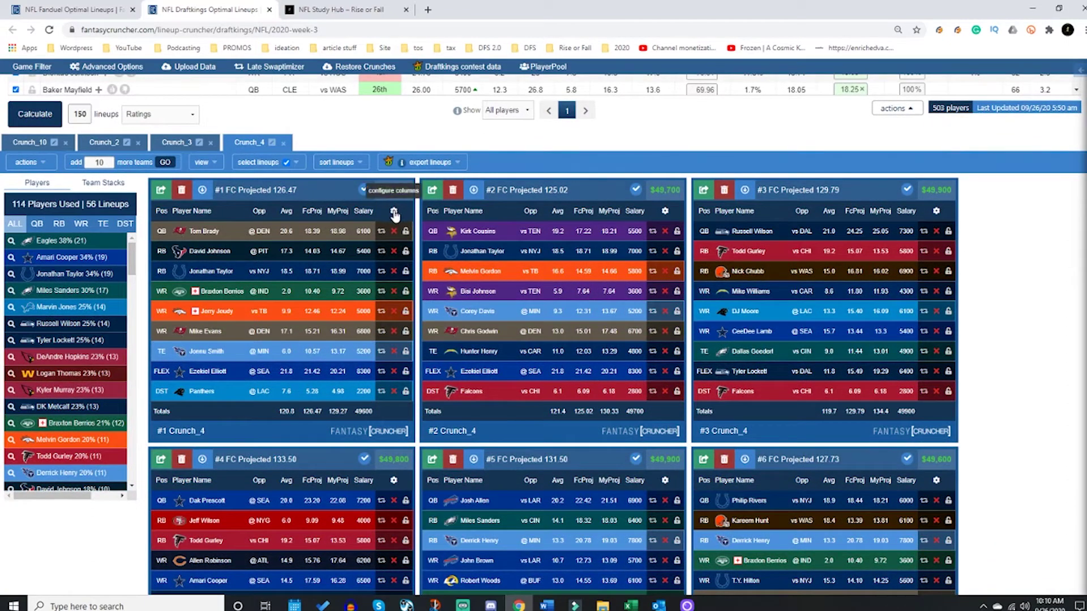
{"action": "left_click", "coordinate": [362, 191]}
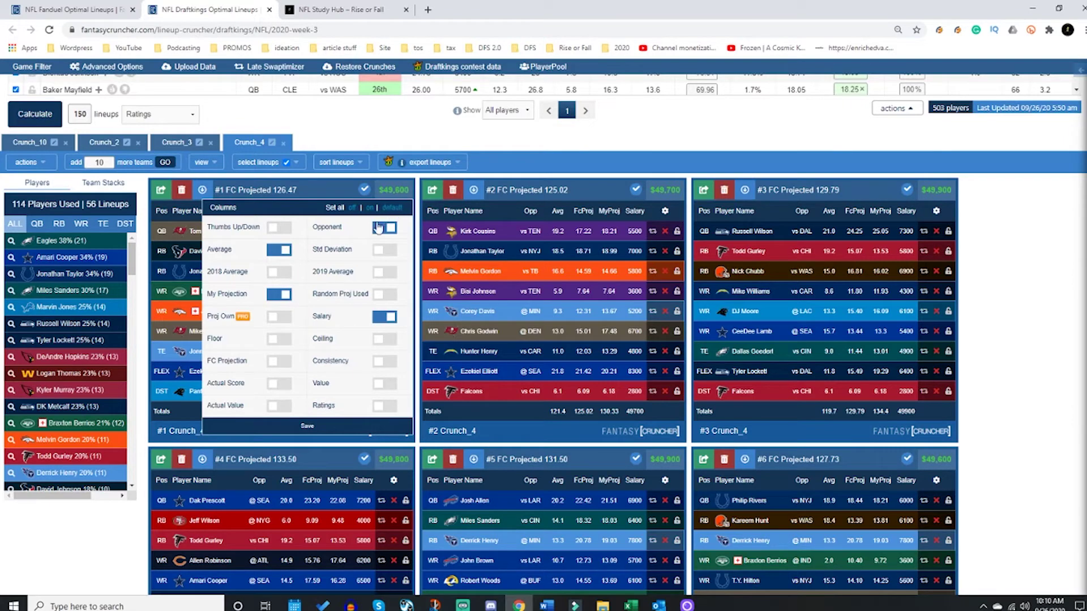
Switch on the Ratings toggle in the lineup card Columns settings and save.
{"action": "left_click", "coordinate": [382, 410]}
{"action": "left_click", "coordinate": [325, 429]}
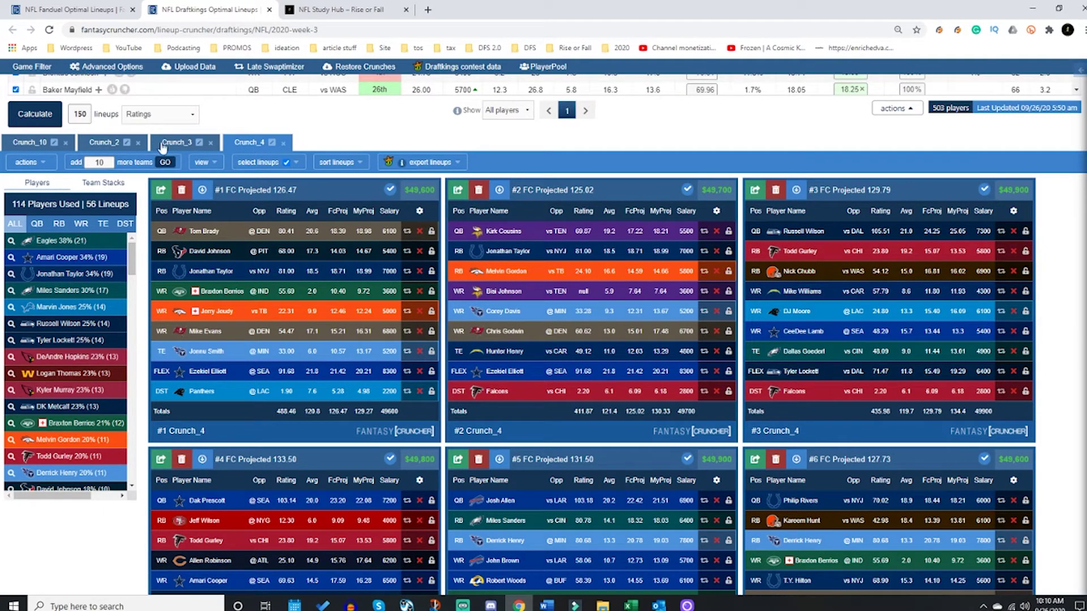
In My Data, add a minimum-400 Ratings rule and delete the old 300 rule.
{"action": "left_click", "coordinate": [120, 67]}
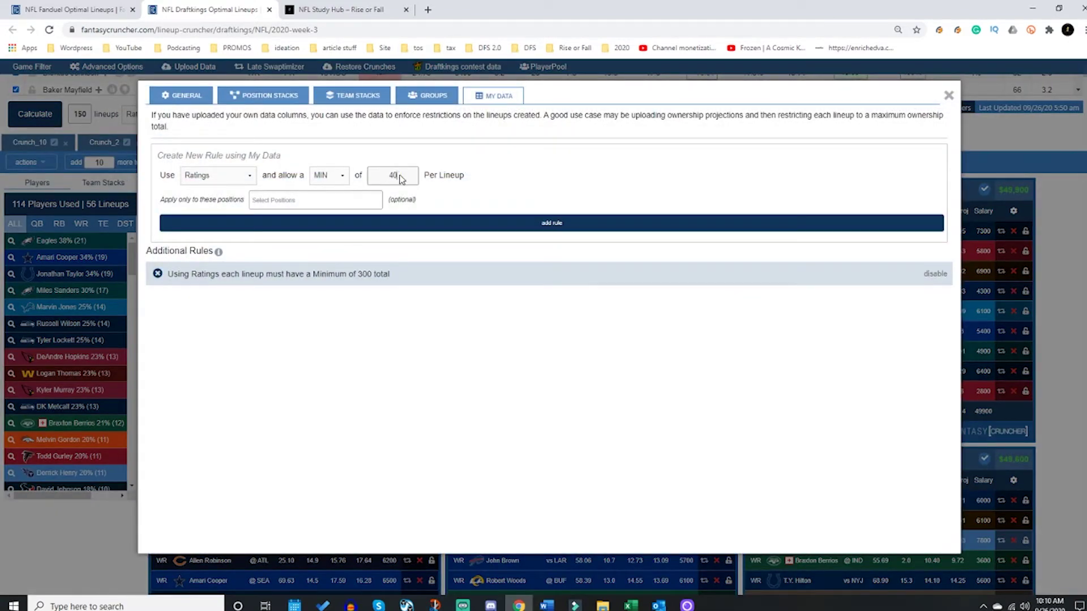
{"action": "left_click", "coordinate": [532, 225]}
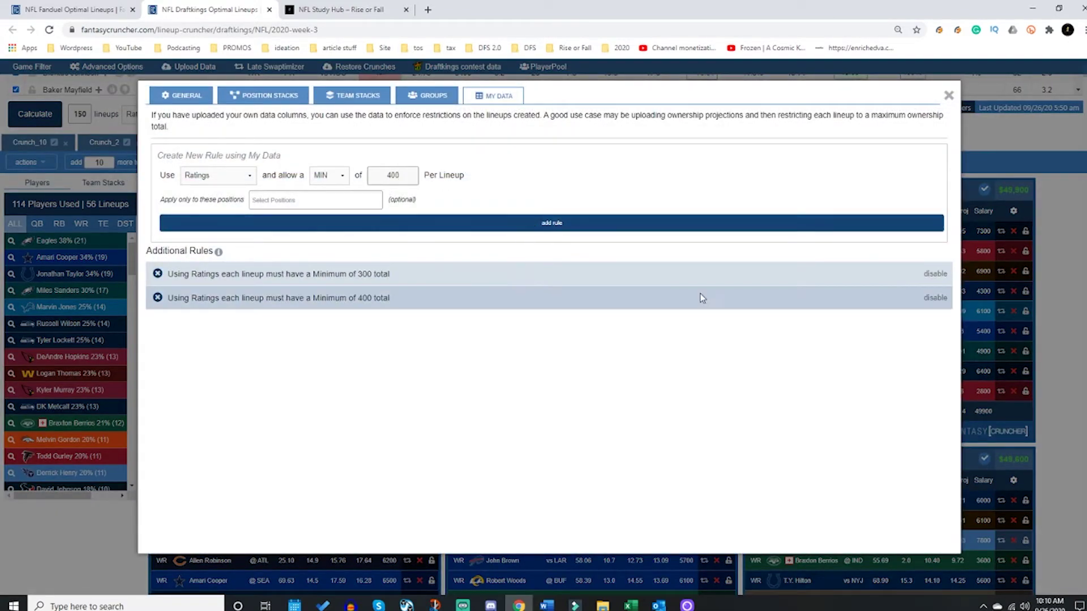
{"action": "left_click", "coordinate": [158, 274]}
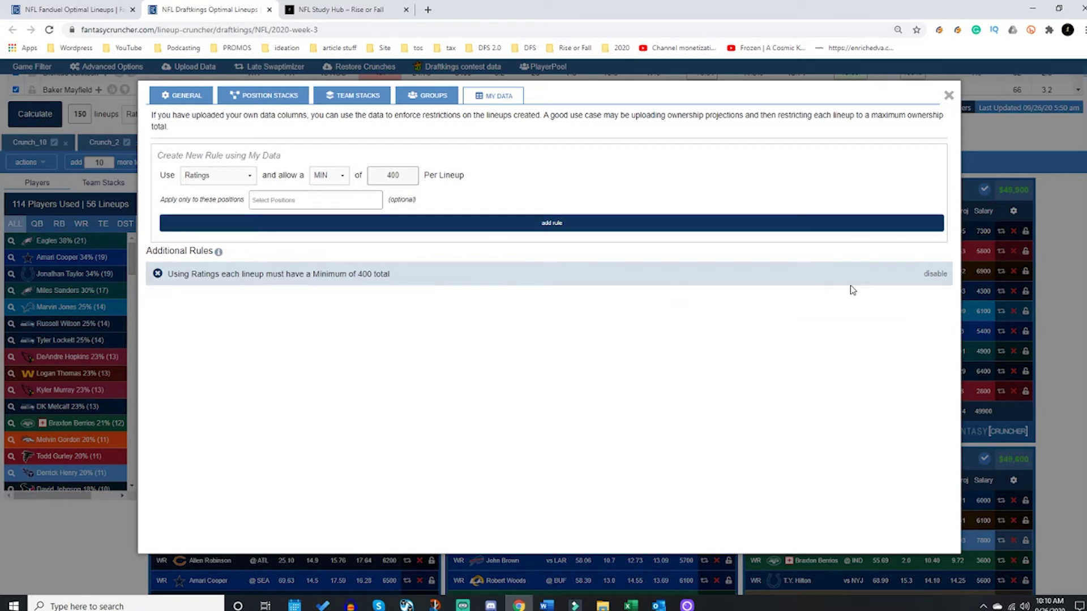
{"action": "left_click", "coordinate": [935, 275]}
{"action": "left_click", "coordinate": [936, 275]}
{"action": "key", "text": "Escape"}
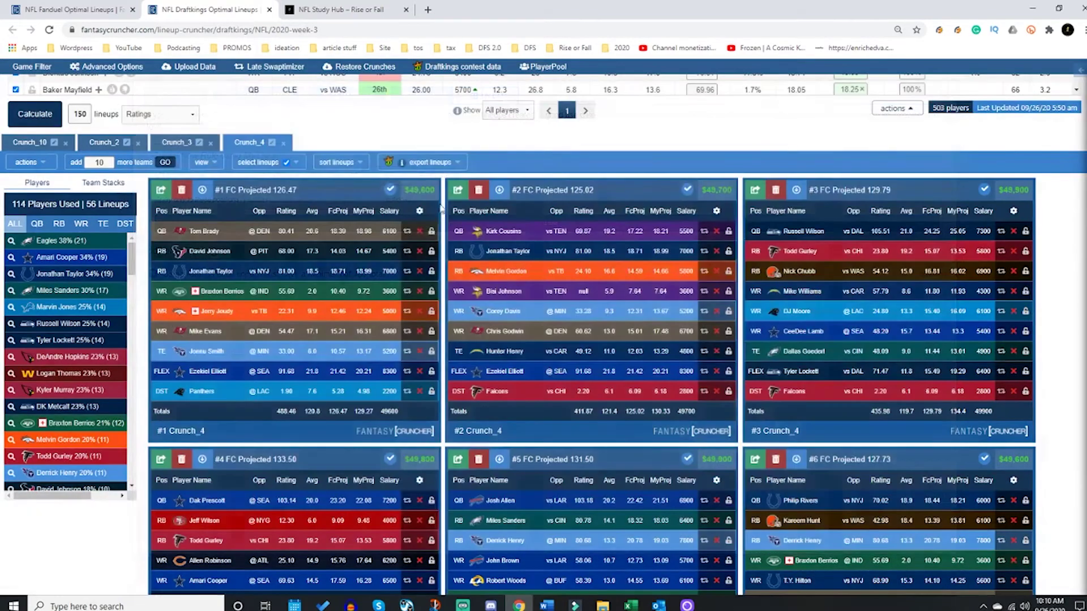
Calculate a new Crunch_5 run of 150 lineups, topped by a 572.57-Ratings lineup.
{"action": "left_click", "coordinate": [49, 114]}
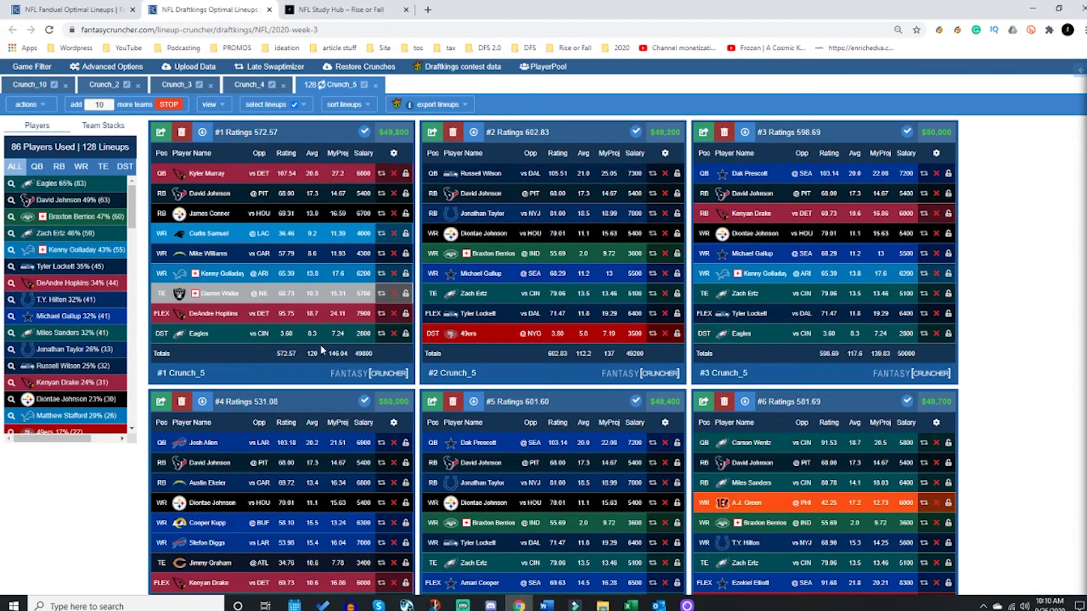
{"action": "left_click", "coordinate": [393, 155]}
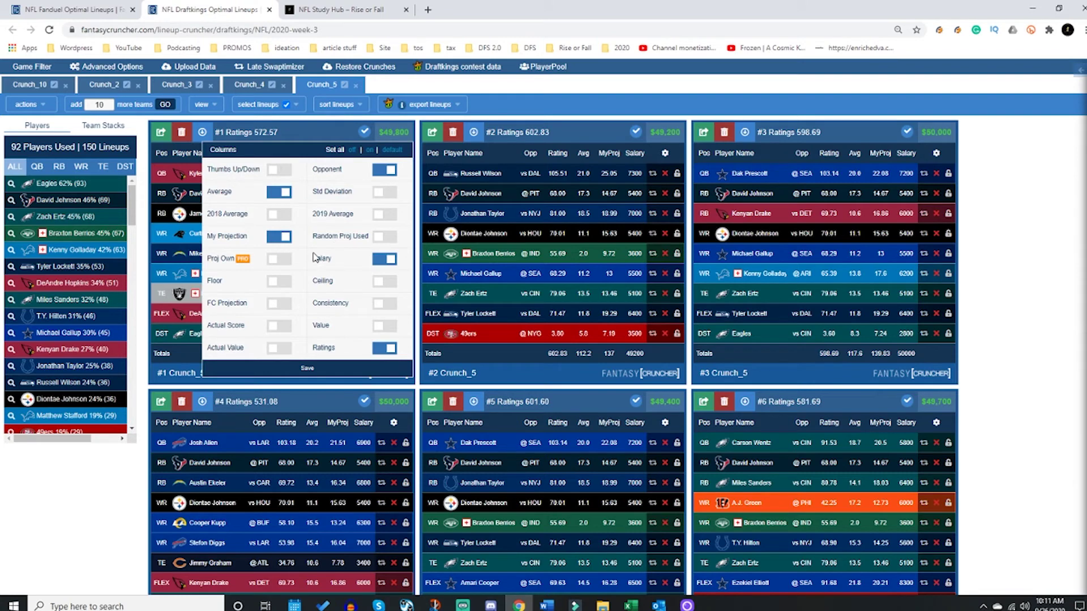
Turn on the FC Projection column and save, adding FcProj beside Rating and Avg.
{"action": "left_click", "coordinate": [275, 309]}
{"action": "left_click", "coordinate": [351, 371]}
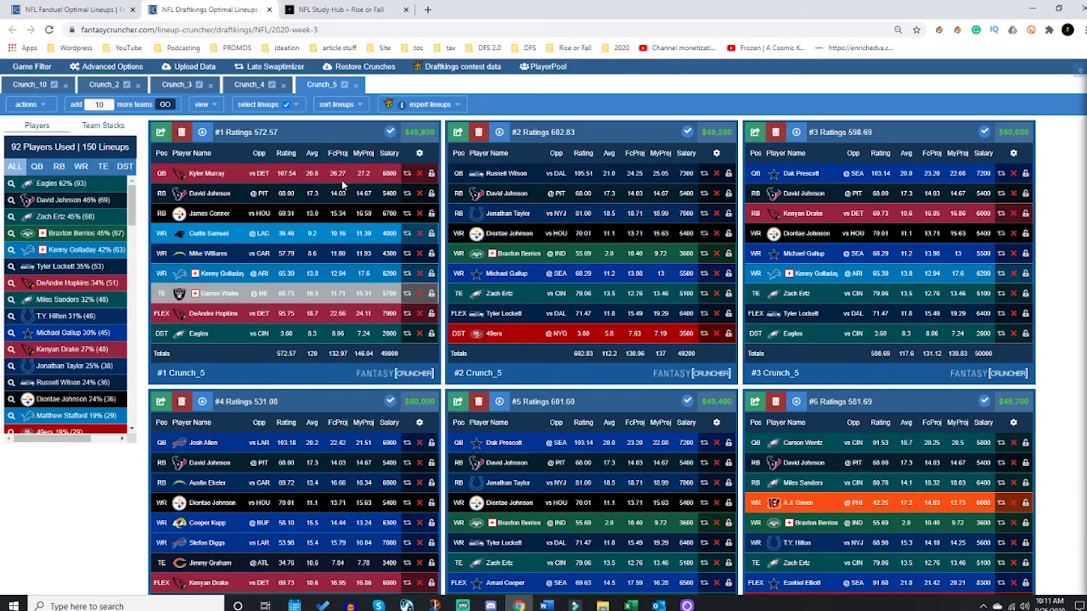
{"action": "scroll", "coordinate": [375, 353], "scroll_direction": "up", "scroll_amount": 3}
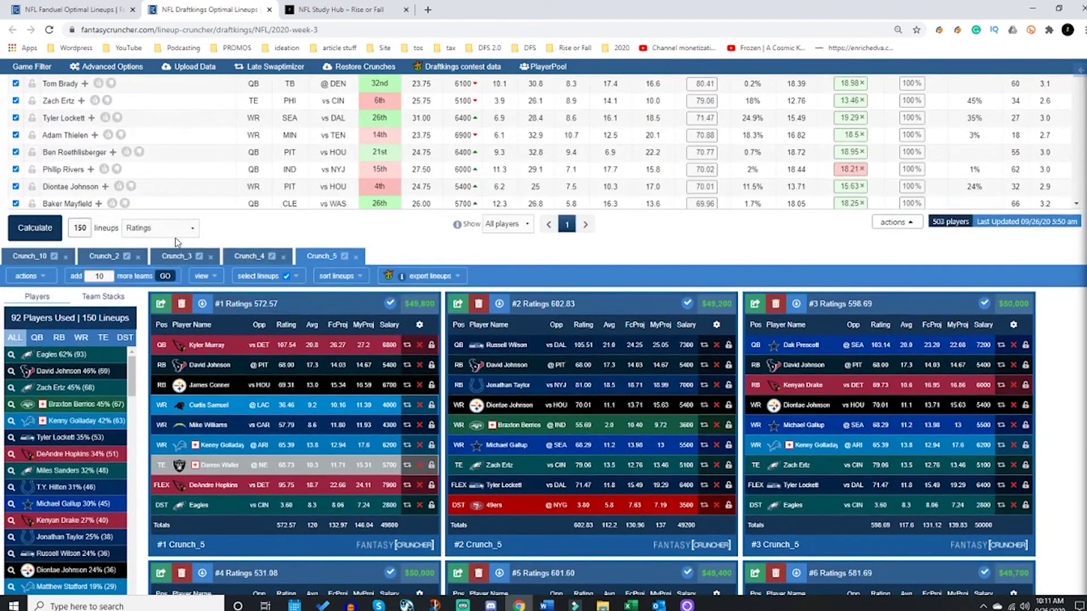
Sort Crunch_5 lineups by Ratings, led by #14 at 619.65, and scroll past #122 (522.04).
{"action": "left_click", "coordinate": [358, 276]}
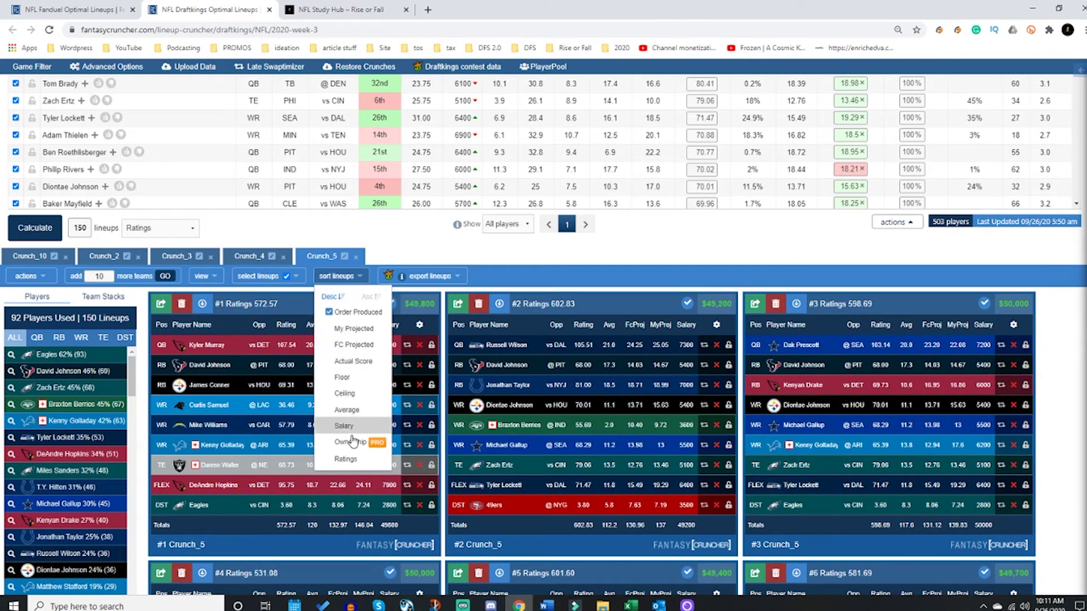
{"action": "left_click", "coordinate": [360, 460]}
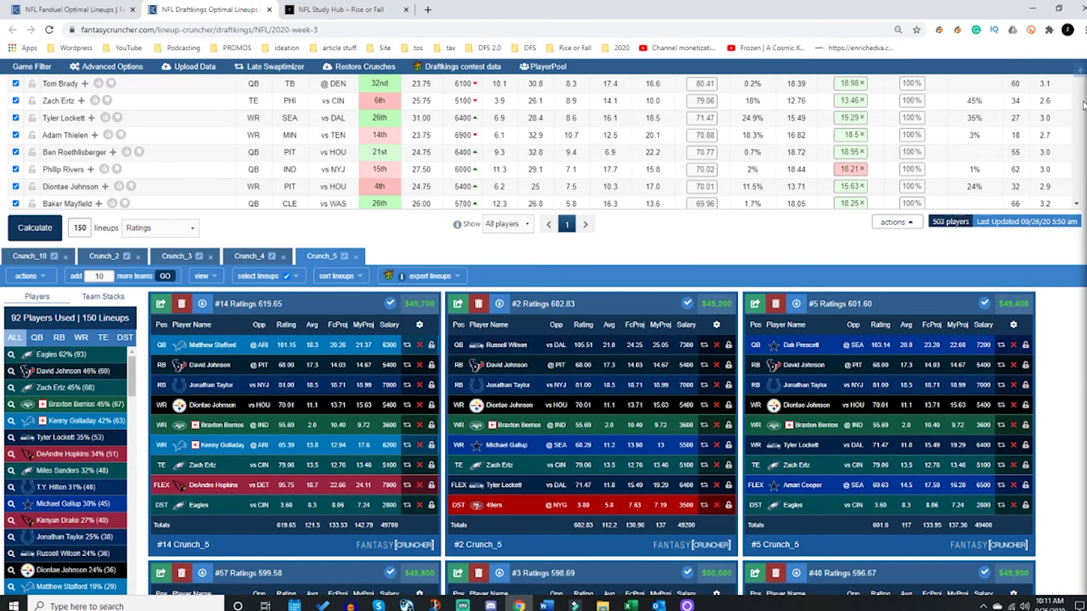
{"action": "scroll", "coordinate": [1063, 391], "scroll_direction": "down", "scroll_amount": 15}
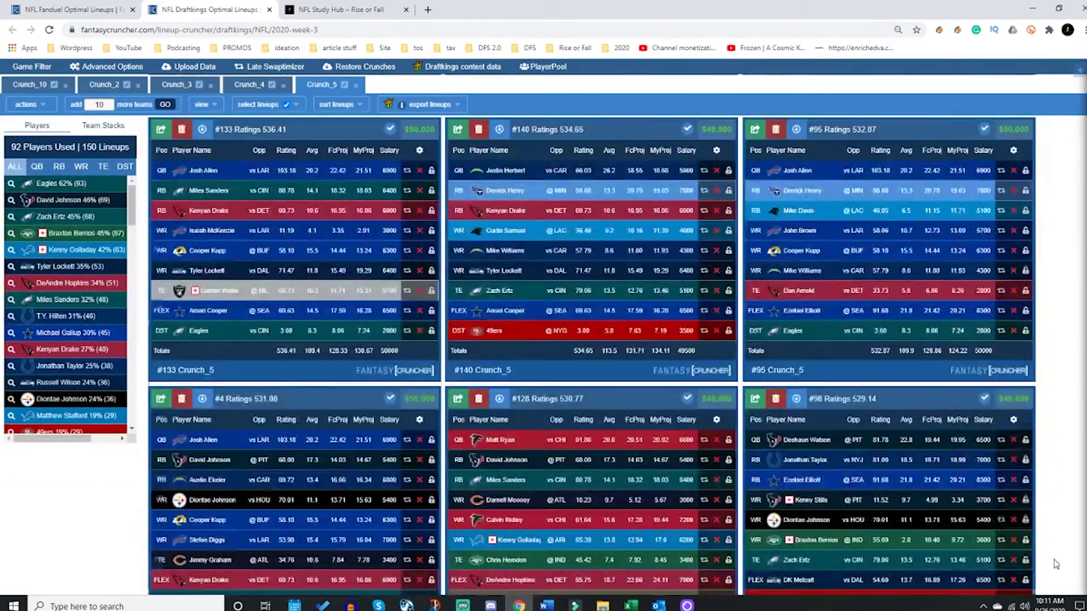
{"action": "scroll", "coordinate": [1058, 568], "scroll_direction": "down", "scroll_amount": 4}
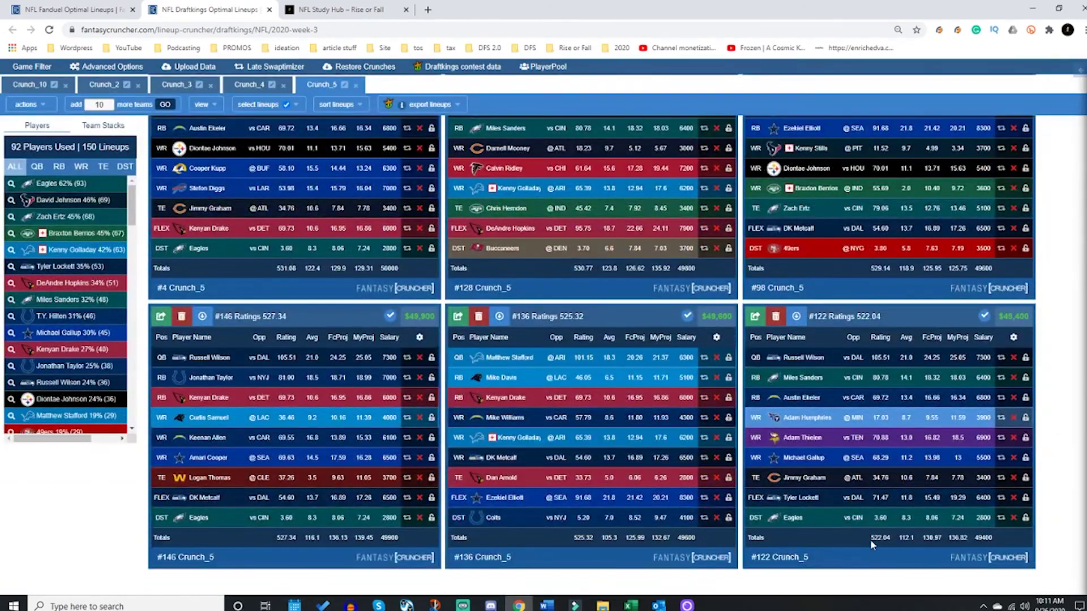
{"action": "left_click_drag", "start_coordinate": [870, 541], "coordinate": [889, 541]}
{"action": "left_click", "coordinate": [891, 536]}
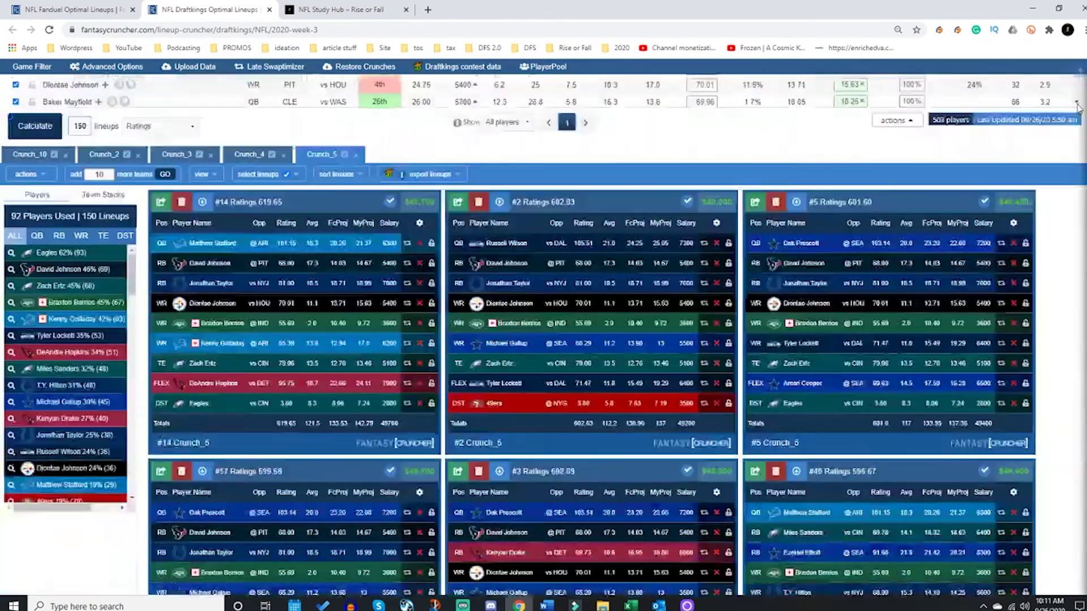
{"action": "scroll", "coordinate": [941, 209], "scroll_direction": "down", "scroll_amount": 1}
Switch the projection source to My Projections and calculate, starting Crunch_6 with lineup #1 at 136.40.
{"action": "scroll", "coordinate": [941, 209], "scroll_direction": "up", "scroll_amount": 4}
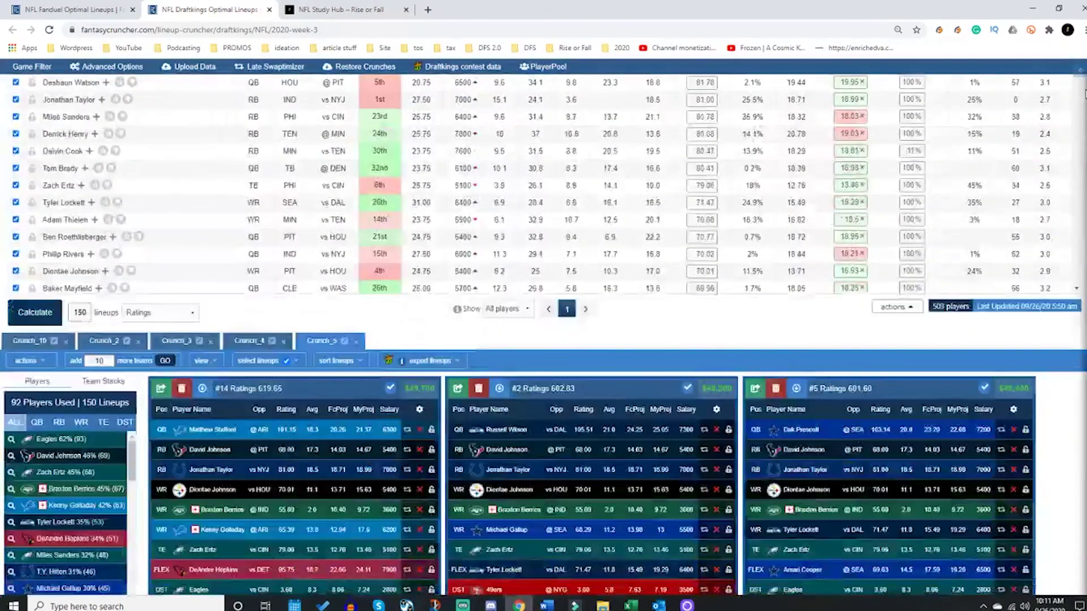
{"action": "left_click", "coordinate": [419, 409]}
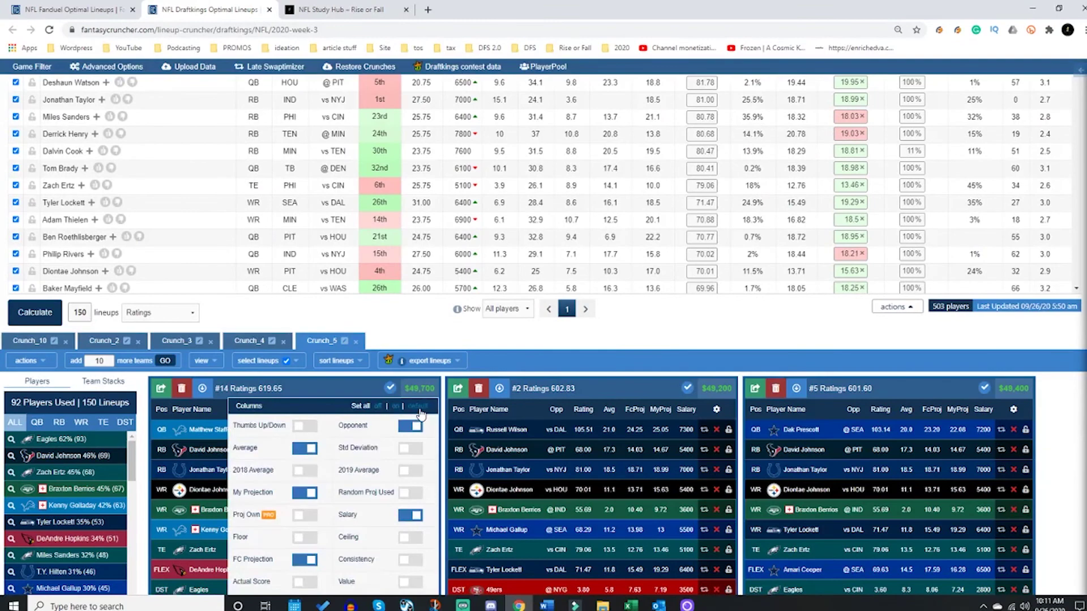
{"action": "left_click", "coordinate": [443, 381]}
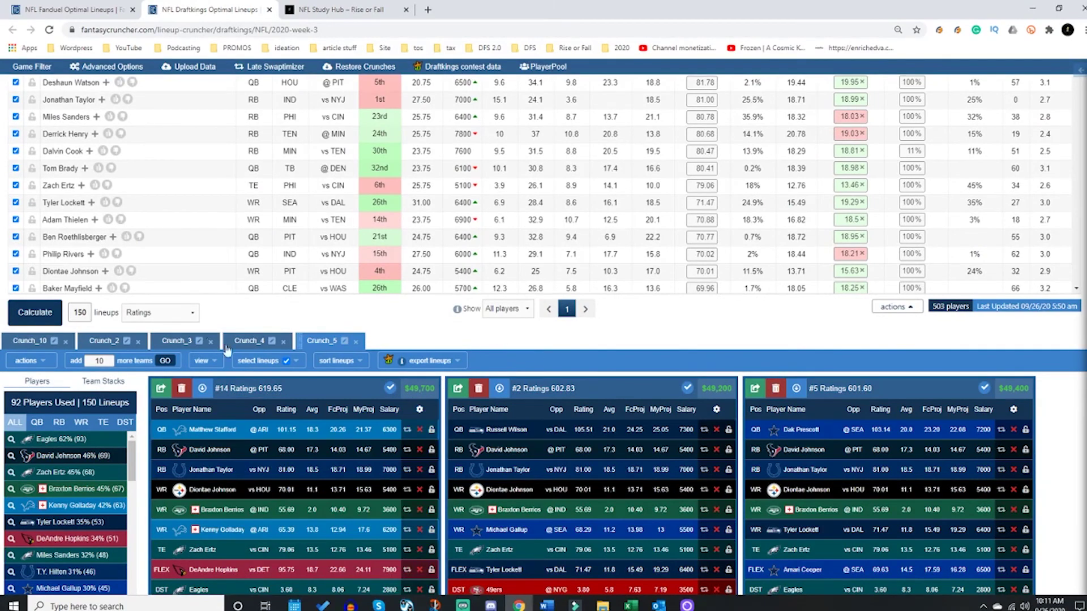
{"action": "left_click", "coordinate": [164, 313]}
{"action": "left_click", "coordinate": [159, 338]}
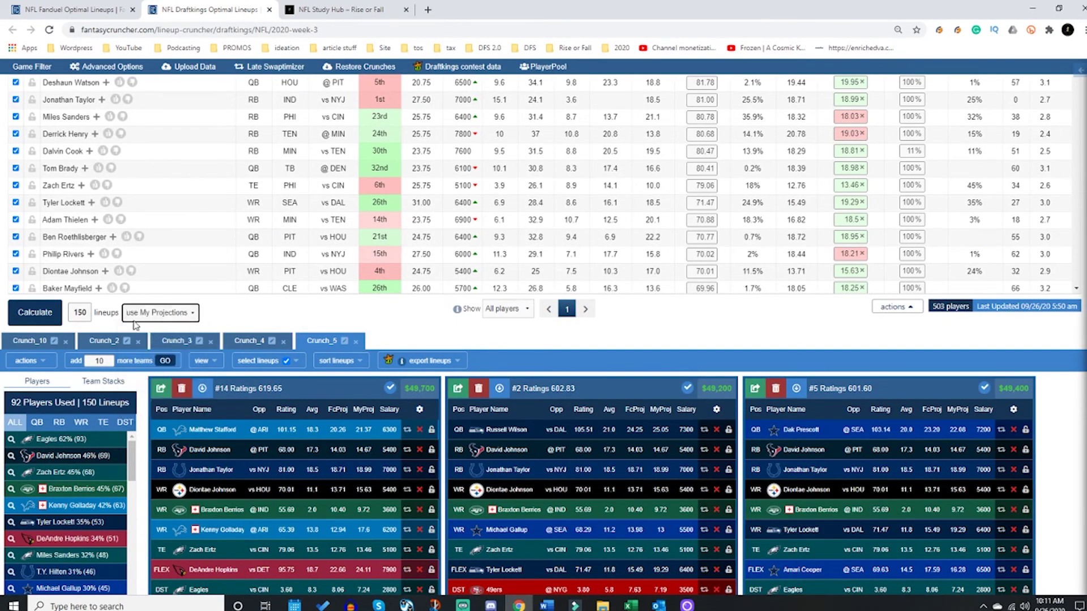
{"action": "left_click", "coordinate": [34, 312]}
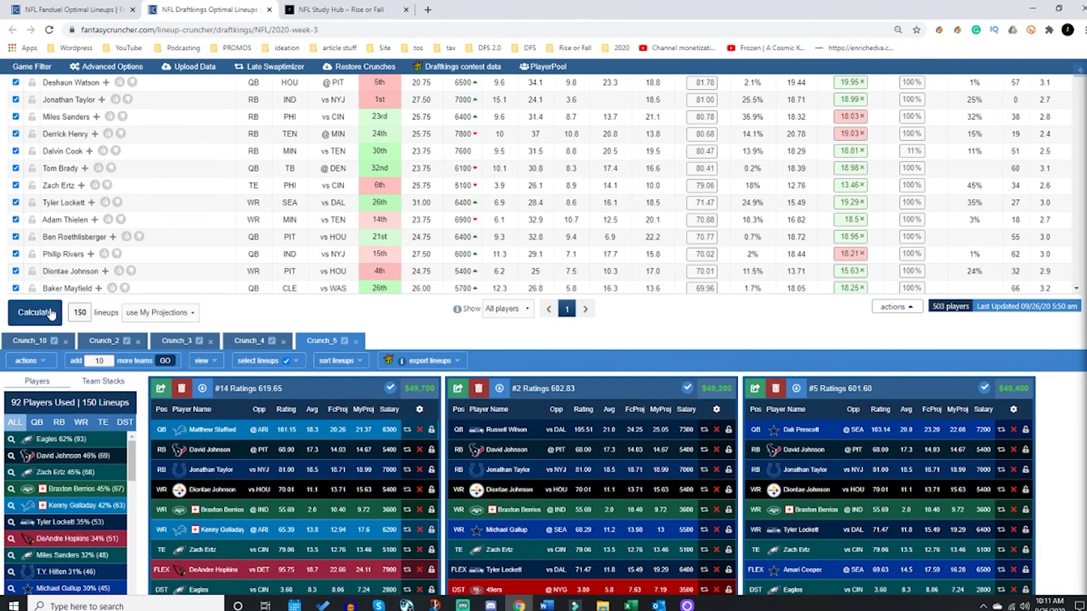
{"action": "scroll", "coordinate": [90, 264], "scroll_direction": "up", "scroll_amount": 2}
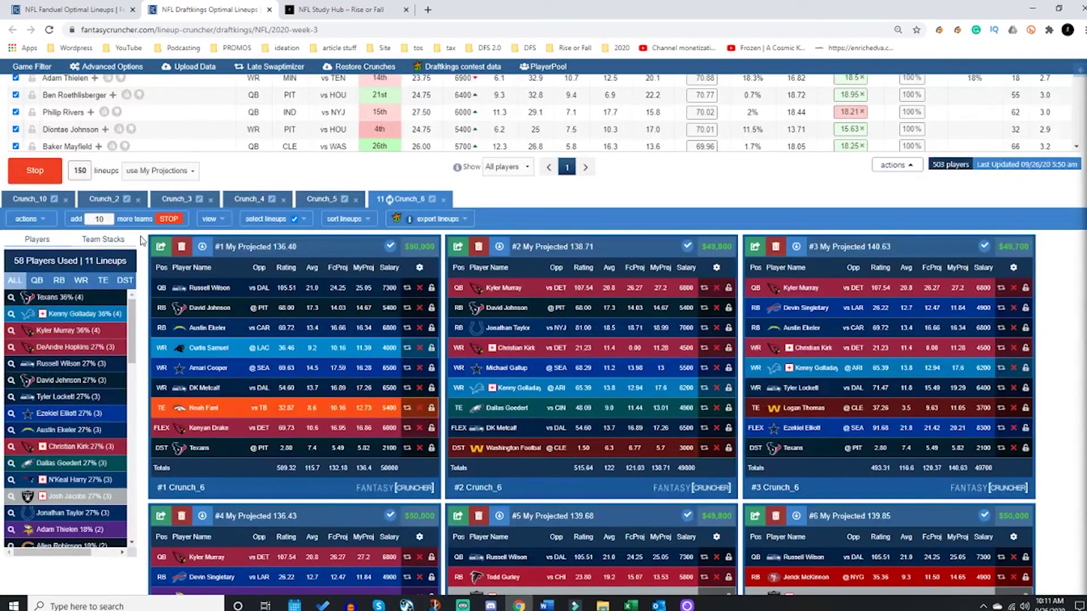
Stop Crunch_6 and recalculate with FC Projections, giving Crunch_7 with a 132.94 first lineup.
{"action": "left_click", "coordinate": [41, 177]}
{"action": "left_click", "coordinate": [161, 170]}
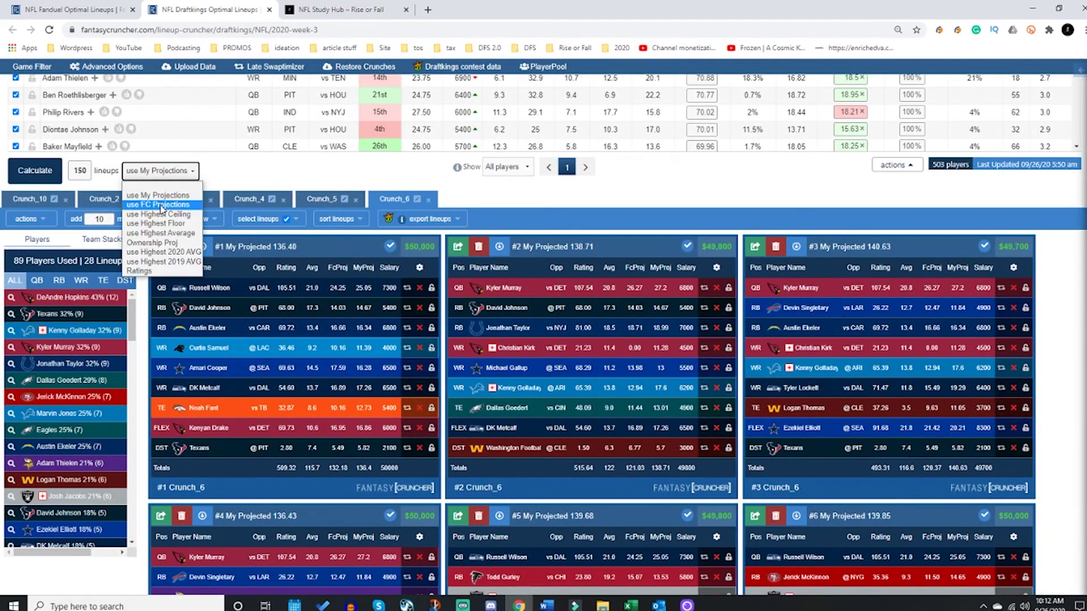
{"action": "left_click", "coordinate": [159, 195]}
{"action": "left_click", "coordinate": [35, 172]}
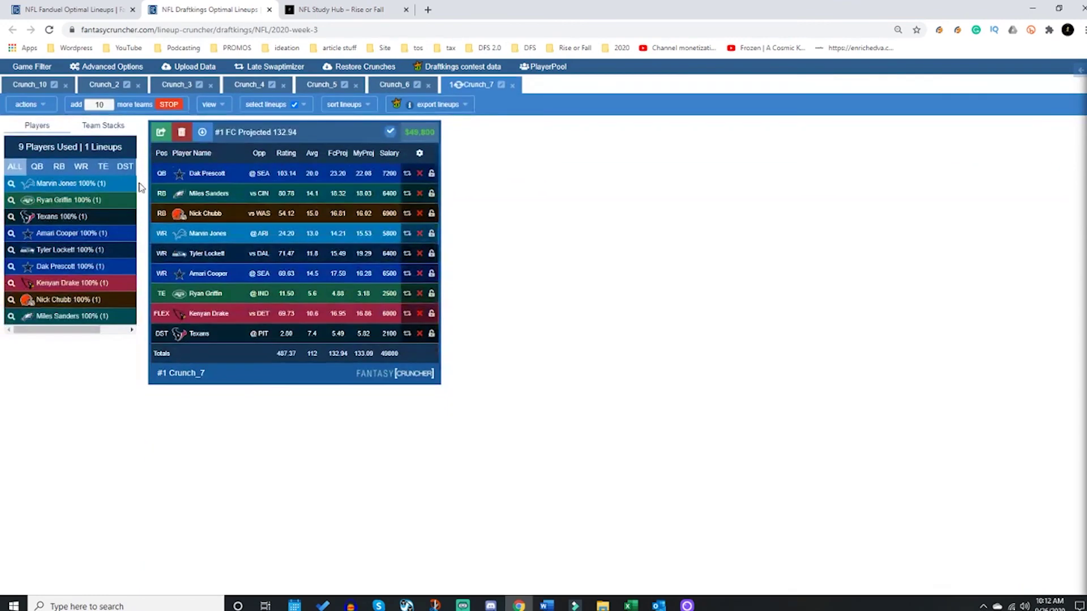